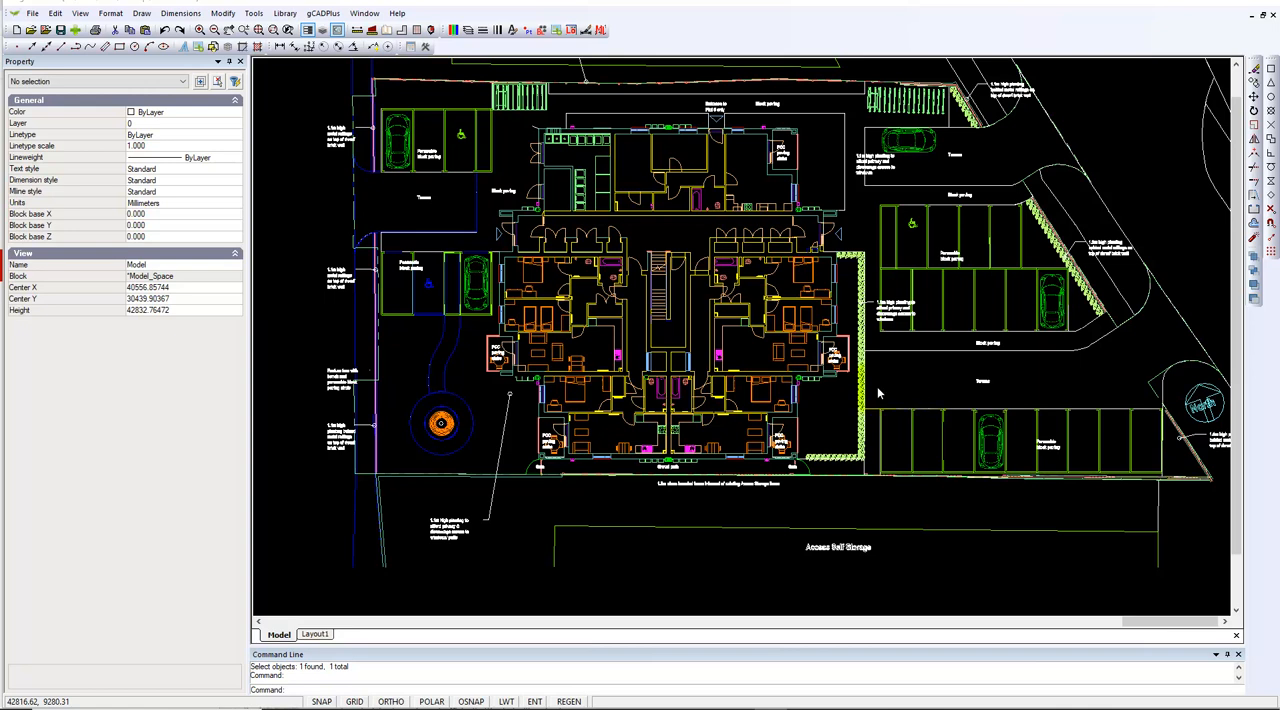
Review the site plan drawing's layer list and its block definitions, leaving both unchanged
left_click(467, 31)
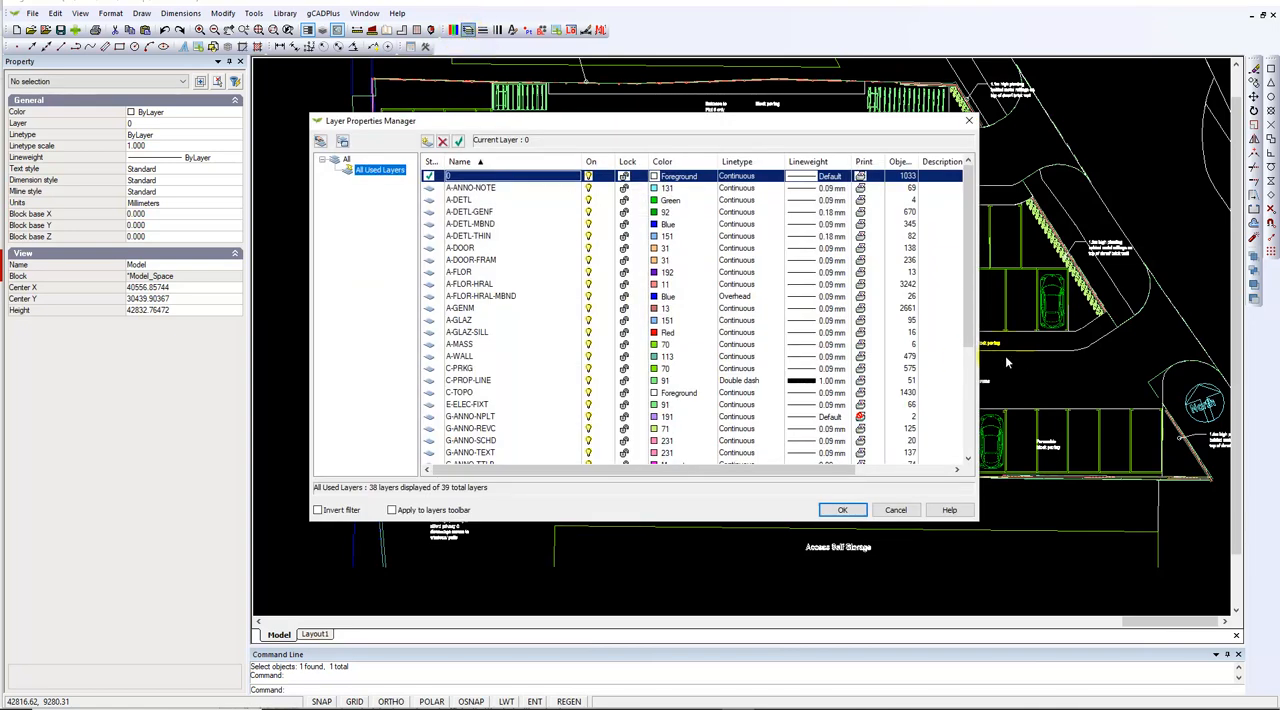
left_click_drag(972, 330, 984, 447)
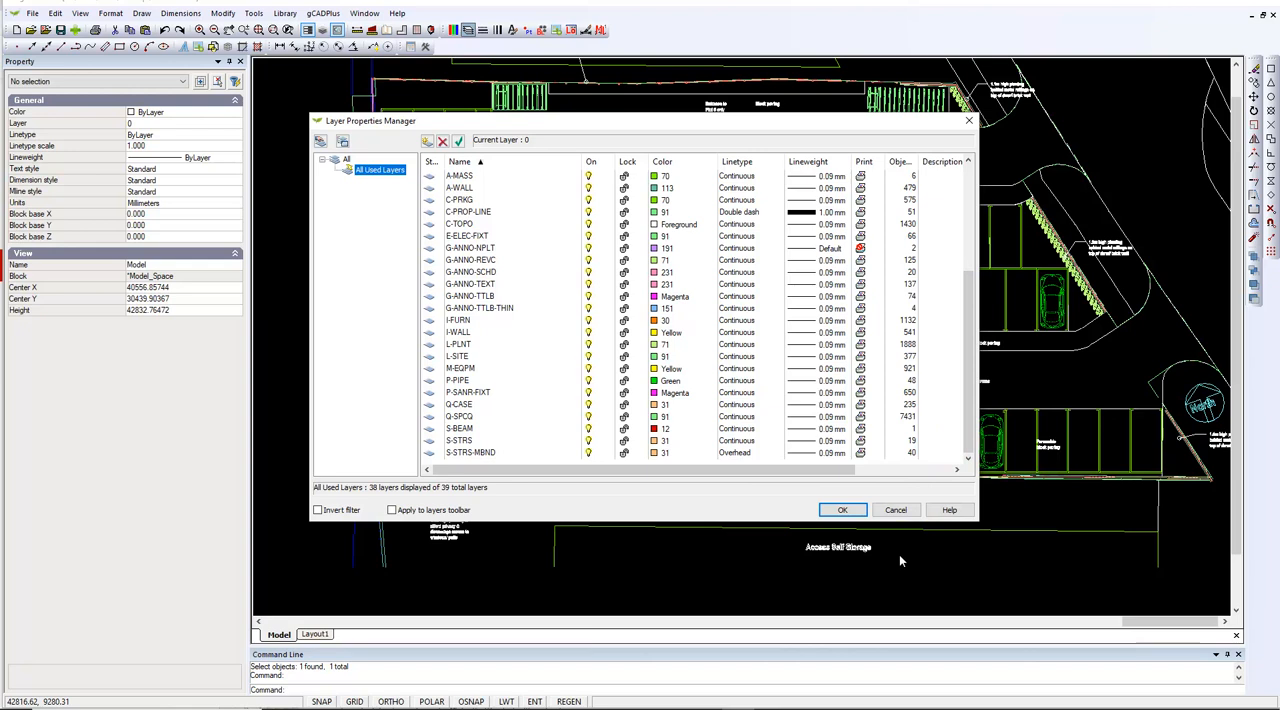
left_click(895, 510)
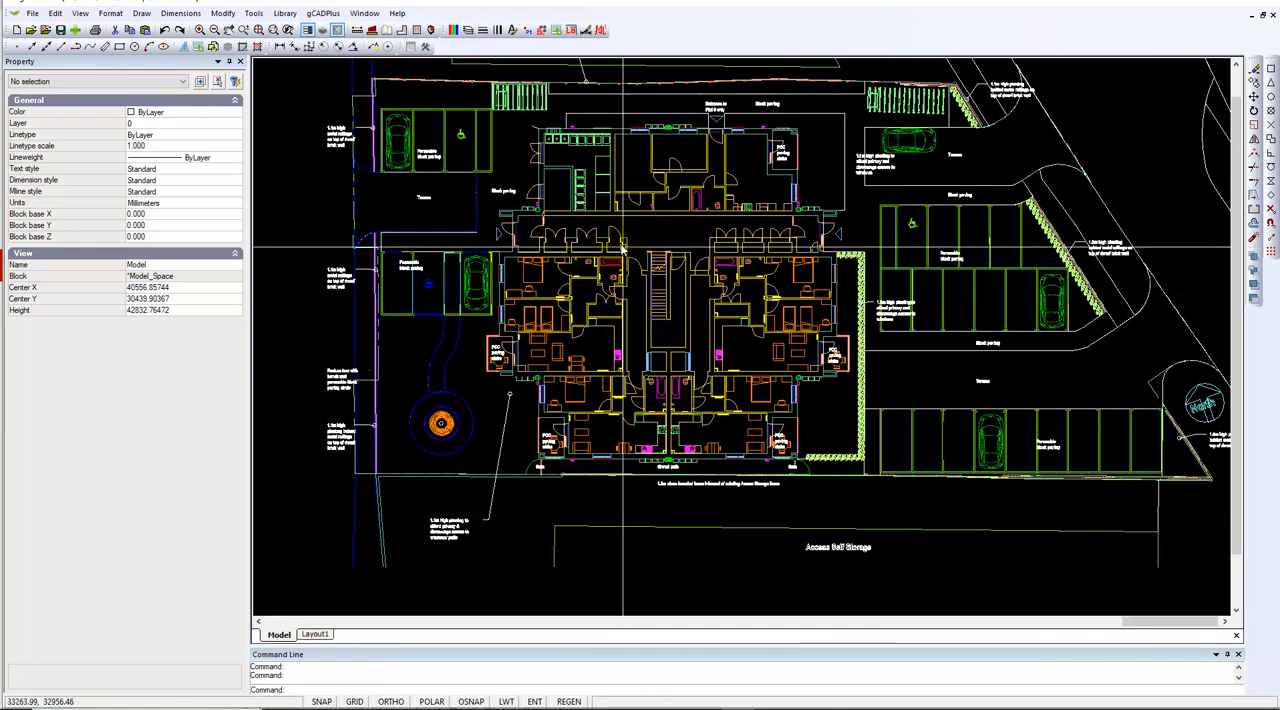
left_click(541, 30)
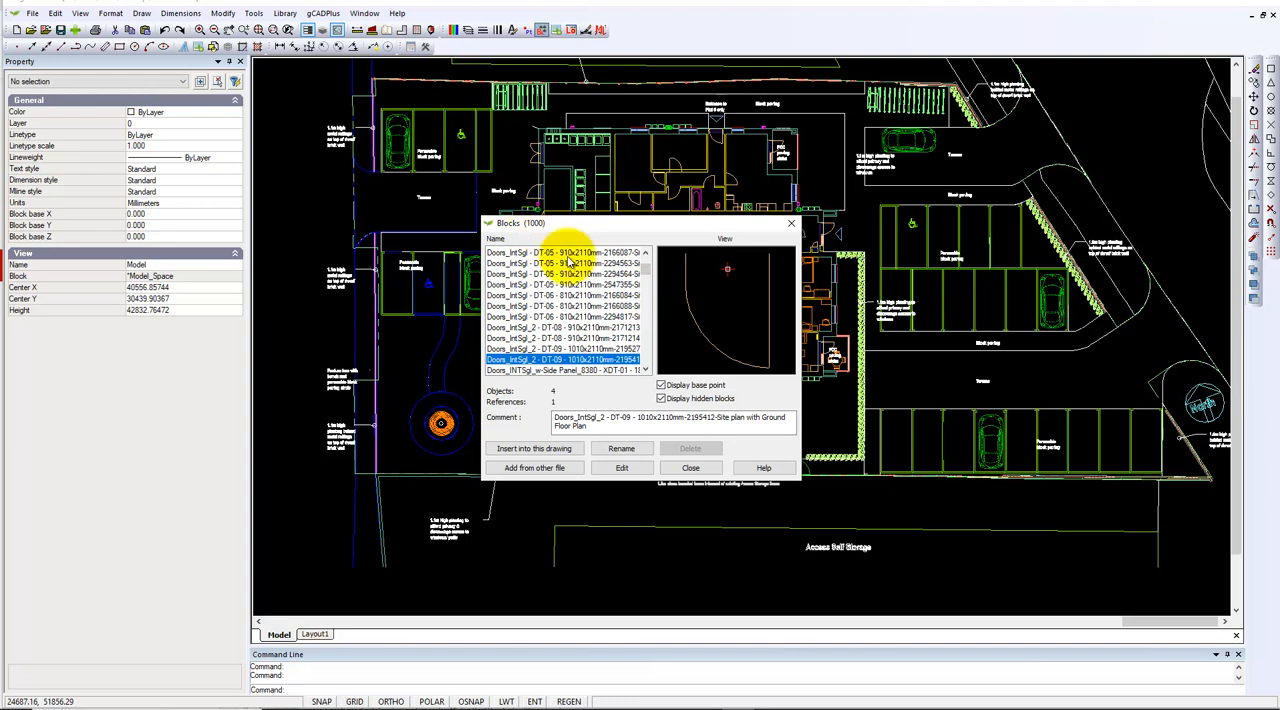
left_click(691, 469)
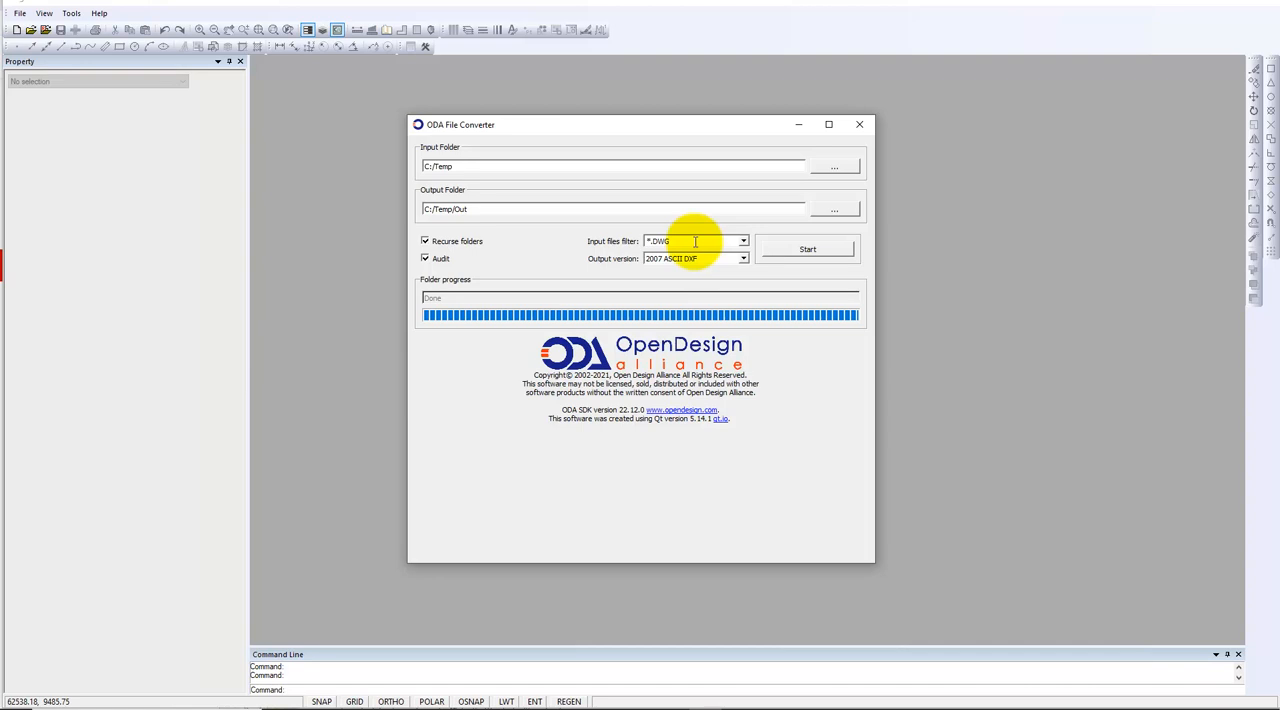
Convert the DWG files in C:/Temp to 2007 ASCII DXF in C:/Temp/Out, replacing all existing output files, and close the converter
left_click(744, 262)
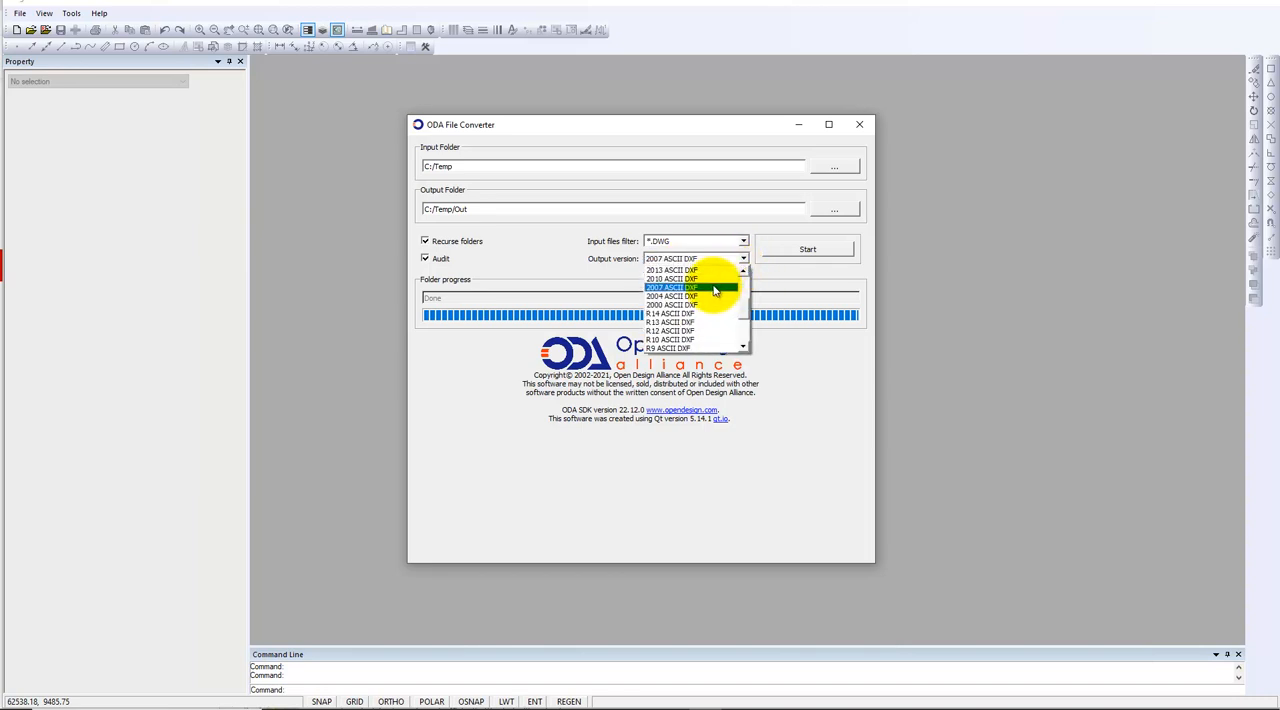
left_click(711, 288)
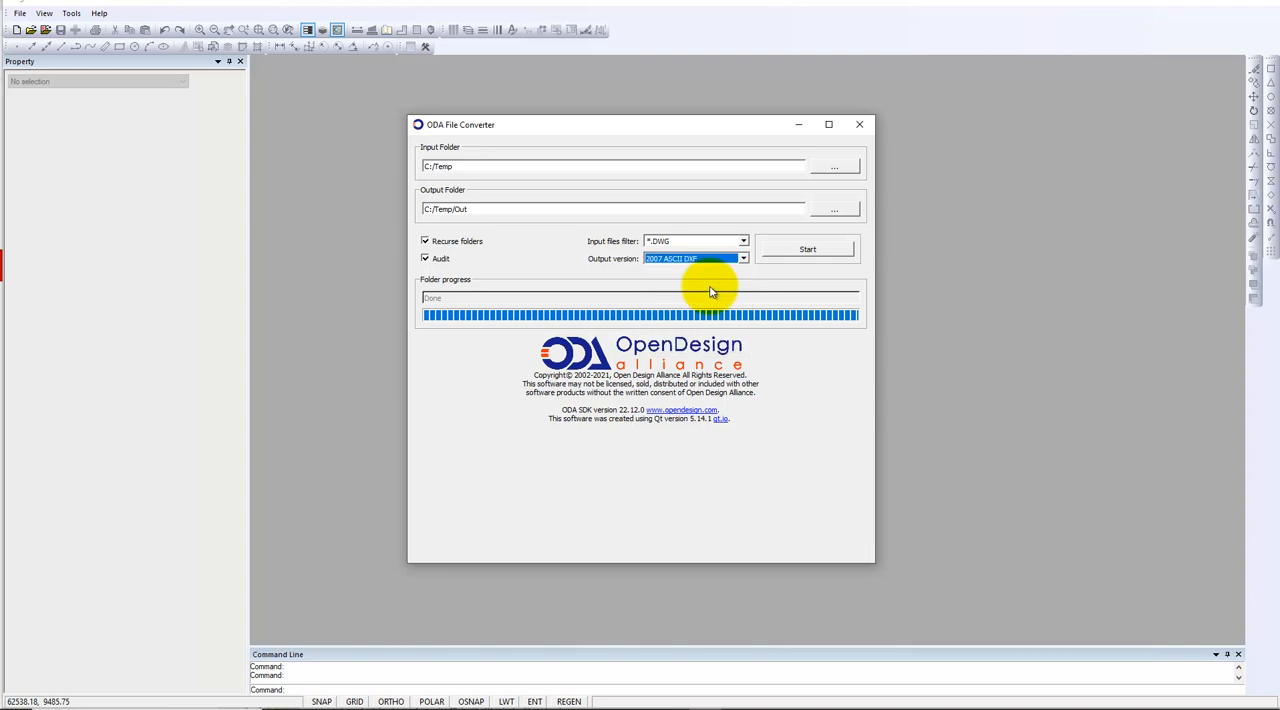
left_click(808, 252)
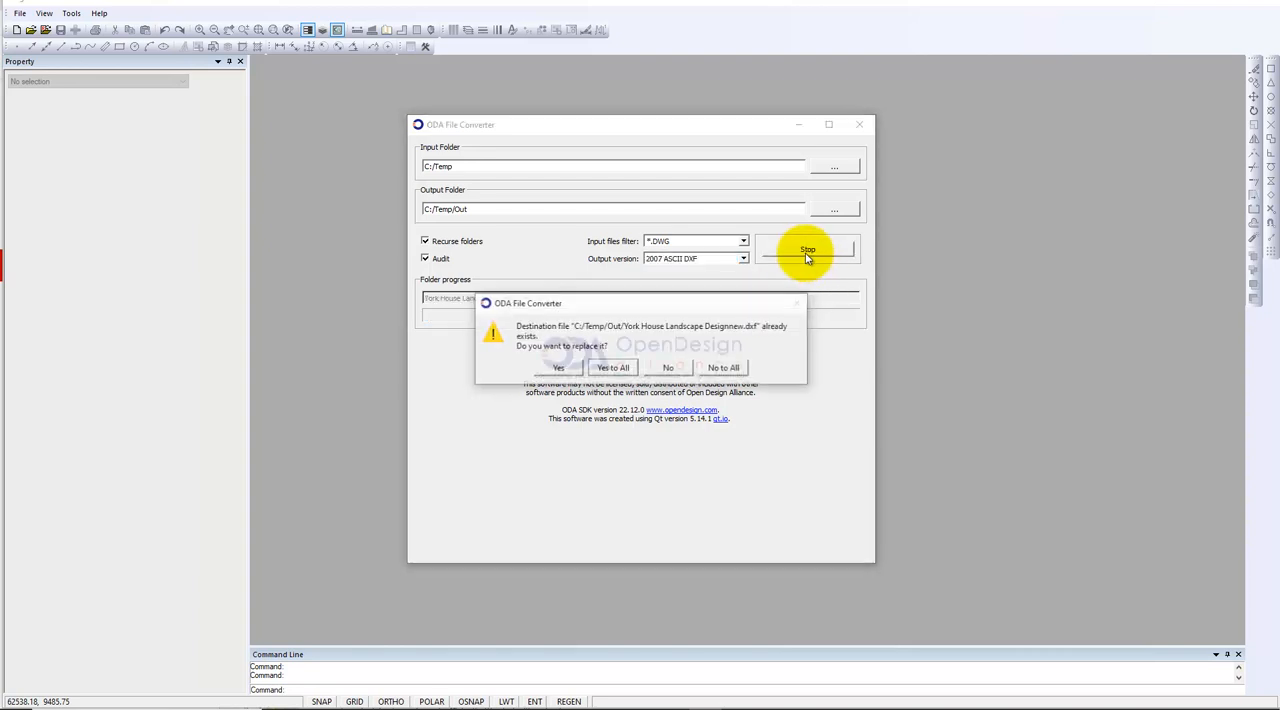
left_click(627, 367)
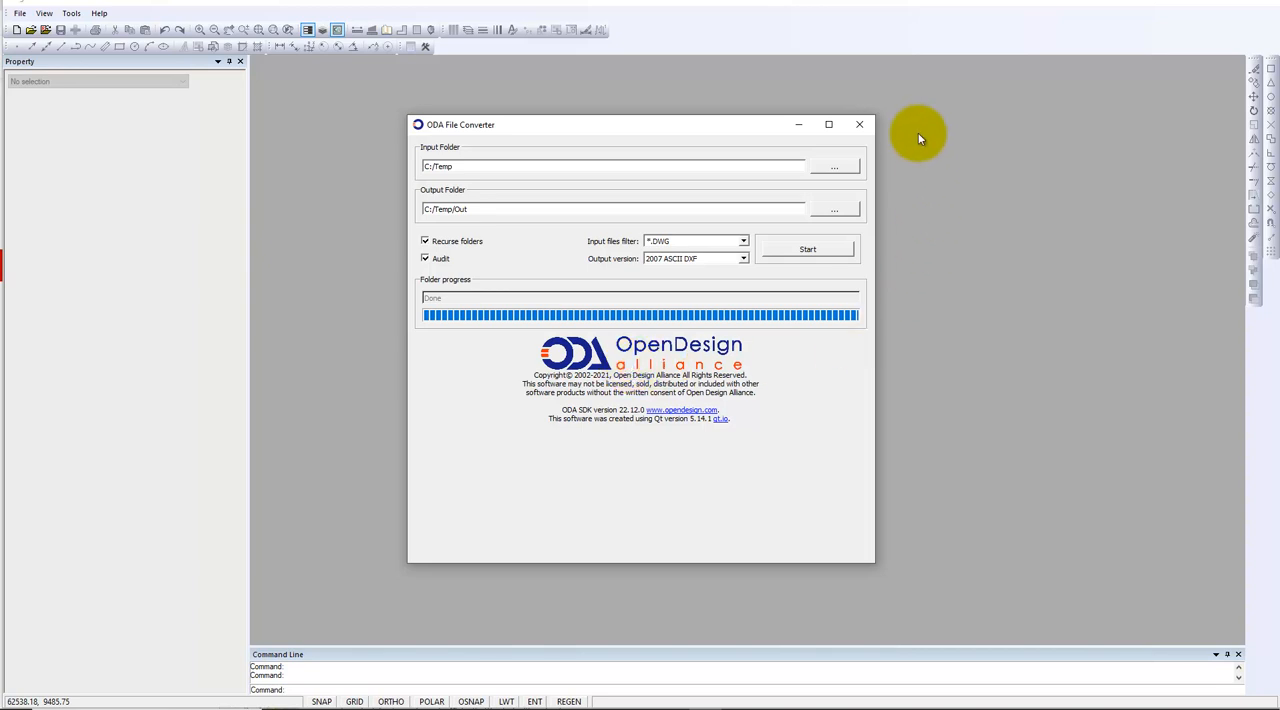
left_click(860, 127)
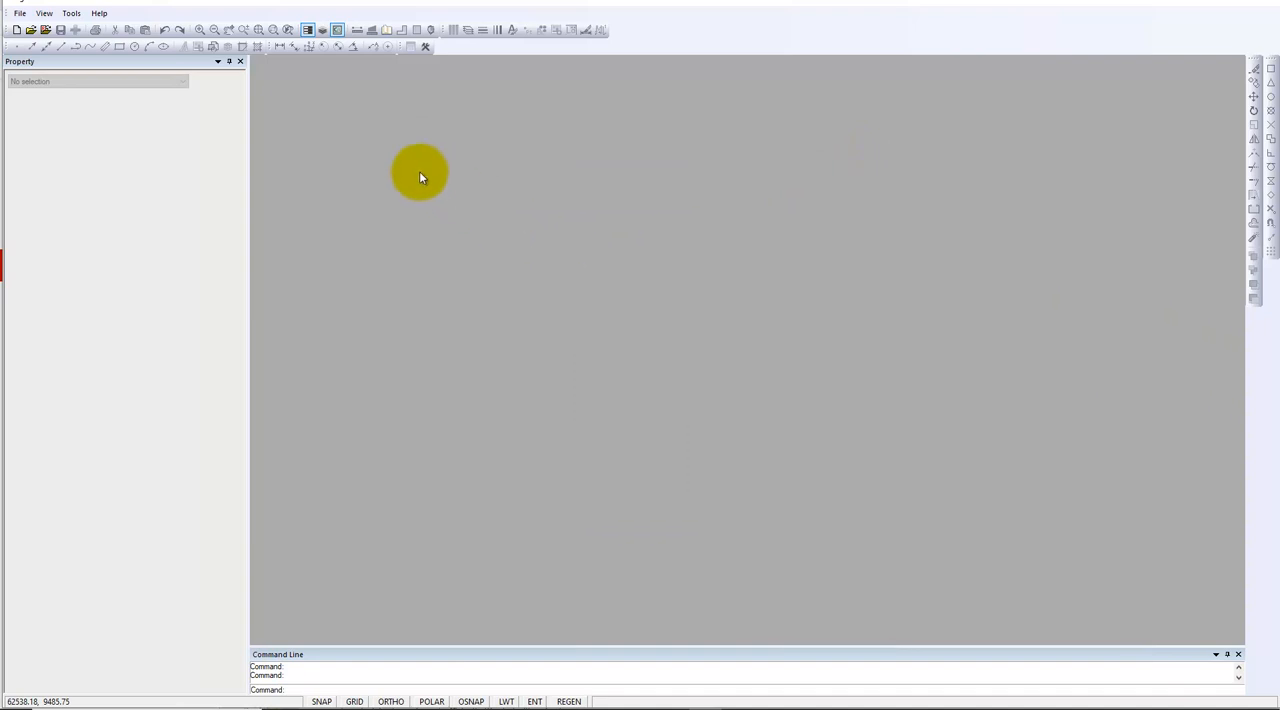
Create a new drawing without a template and check its layer list
left_click(16, 30)
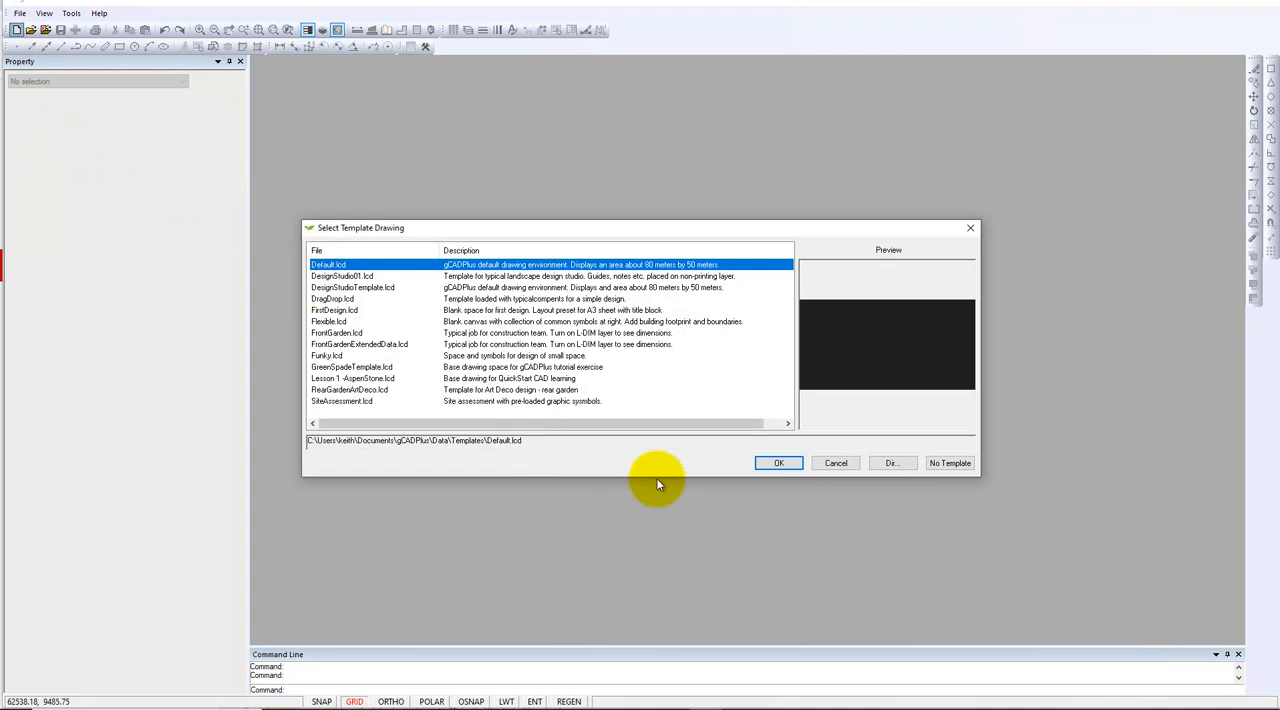
left_click(940, 466)
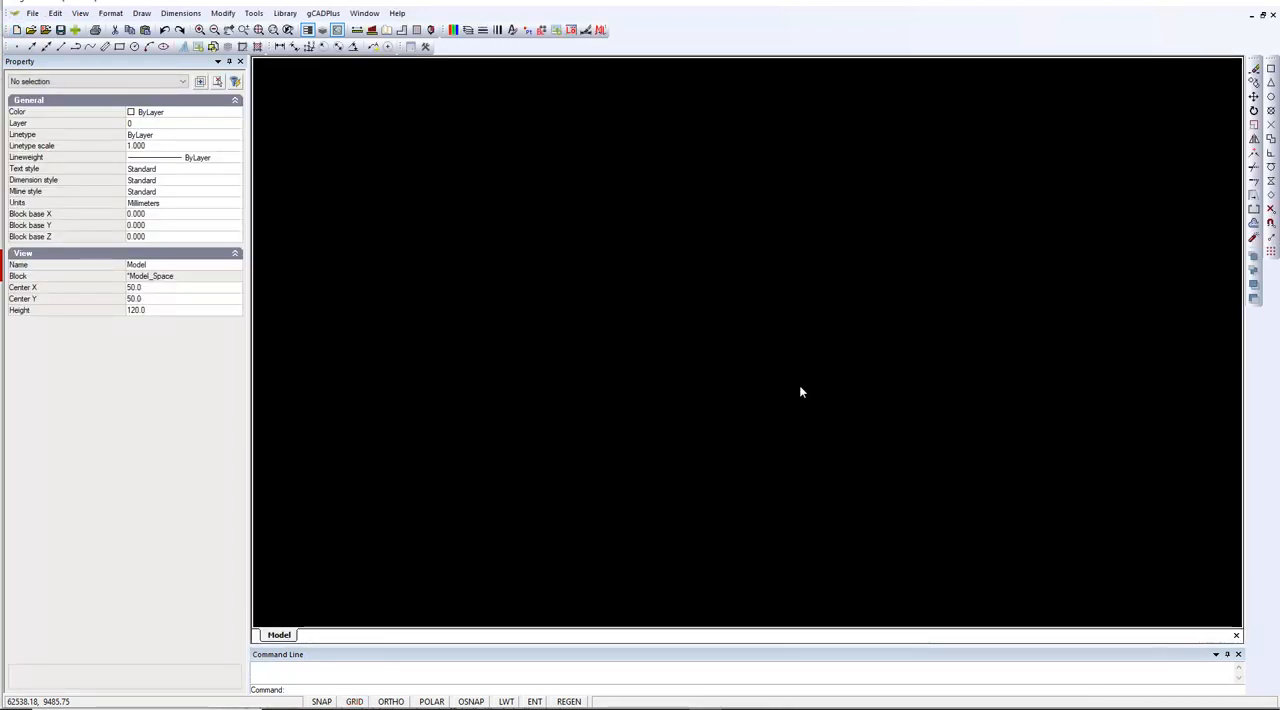
left_click(455, 29)
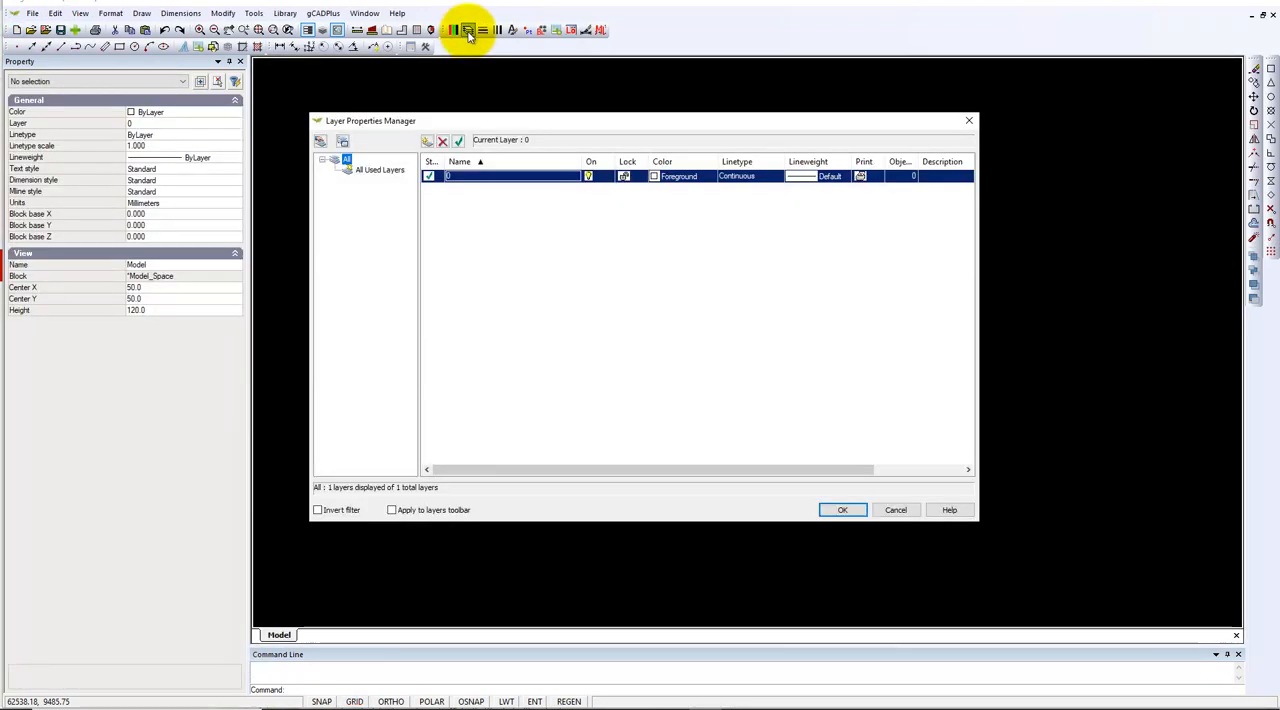
left_click(450, 176)
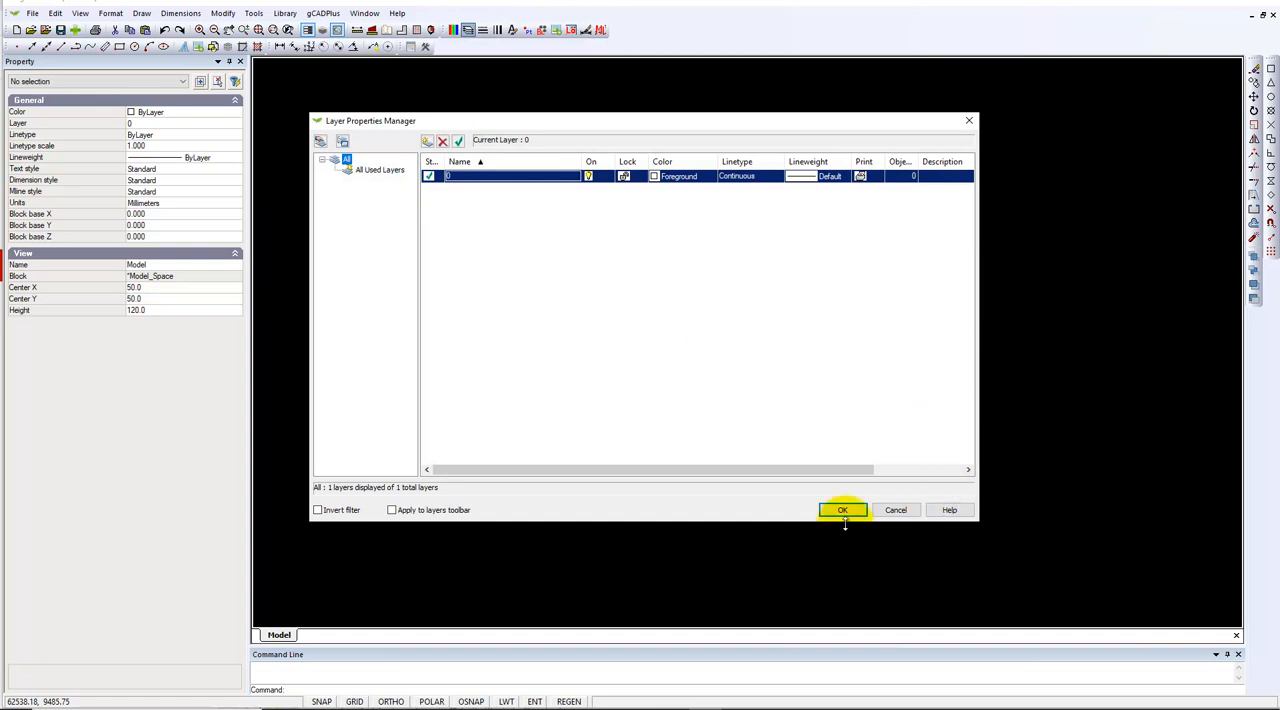
left_click(890, 514)
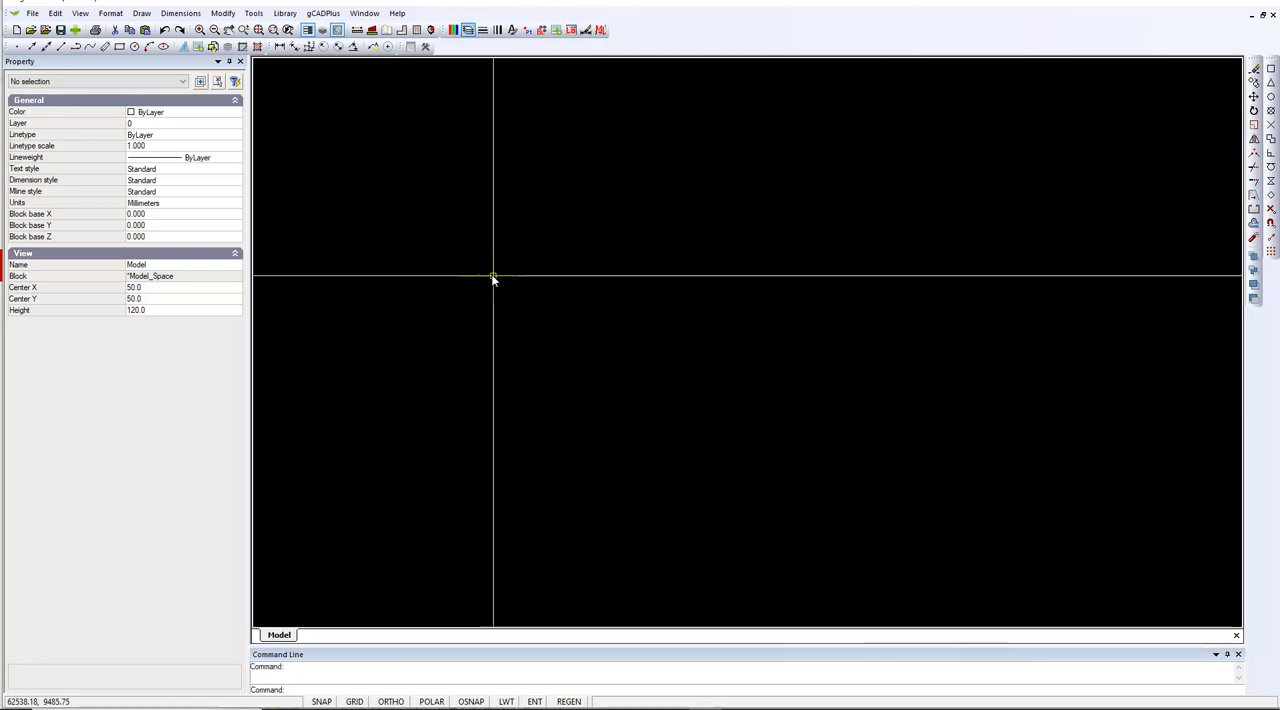
Import York House Landscape Designnew.dxf from the C: drive's Temp\Out folder with gCADPlus DXF In
left_click(31, 14)
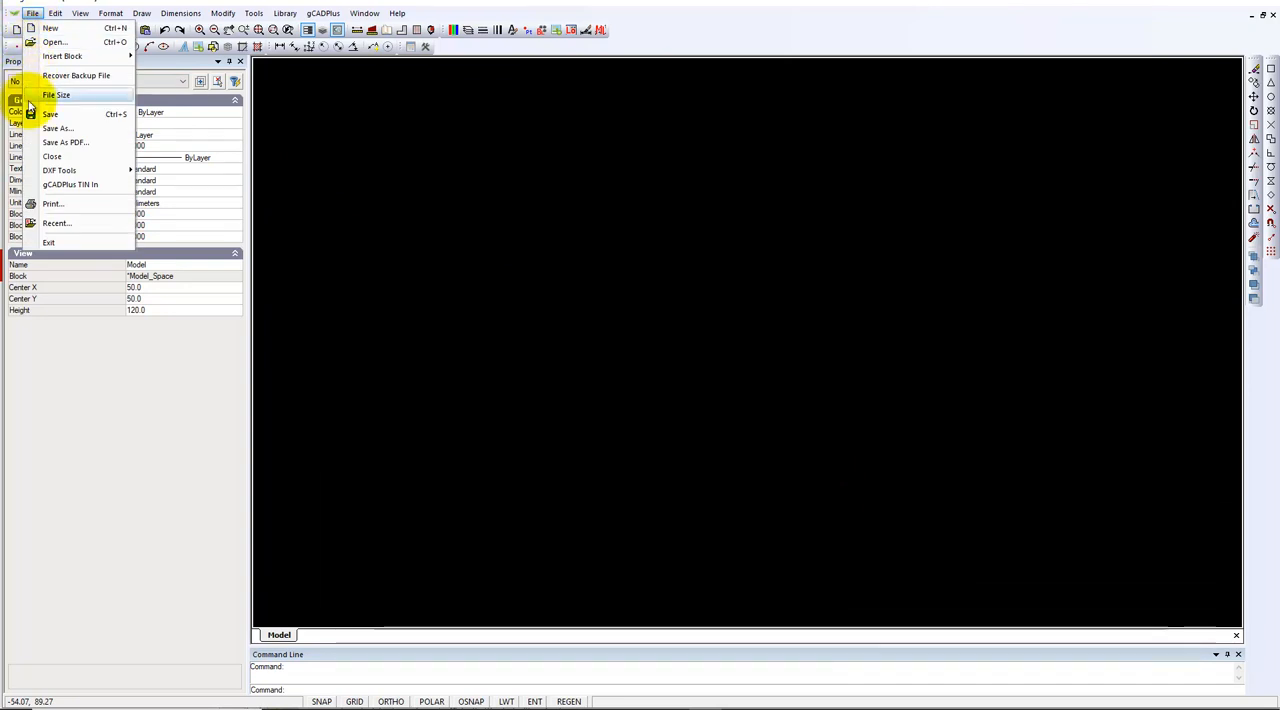
mouse_move(60, 173)
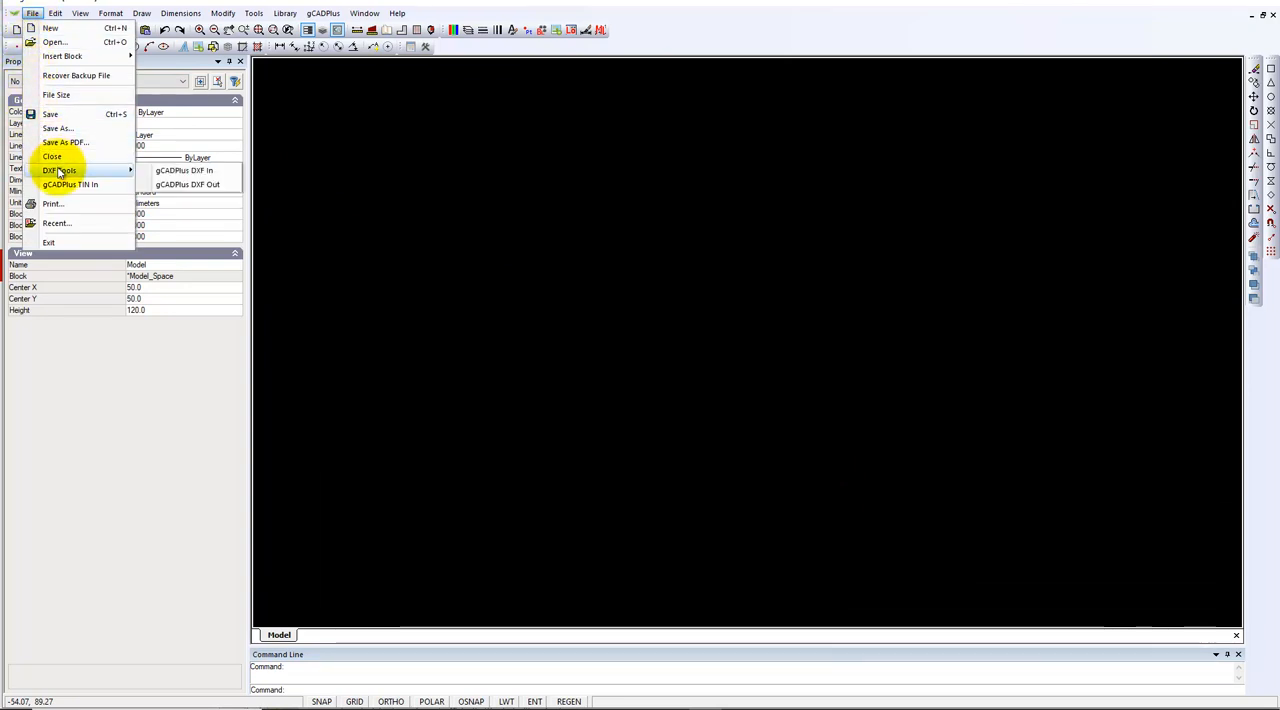
left_click(190, 171)
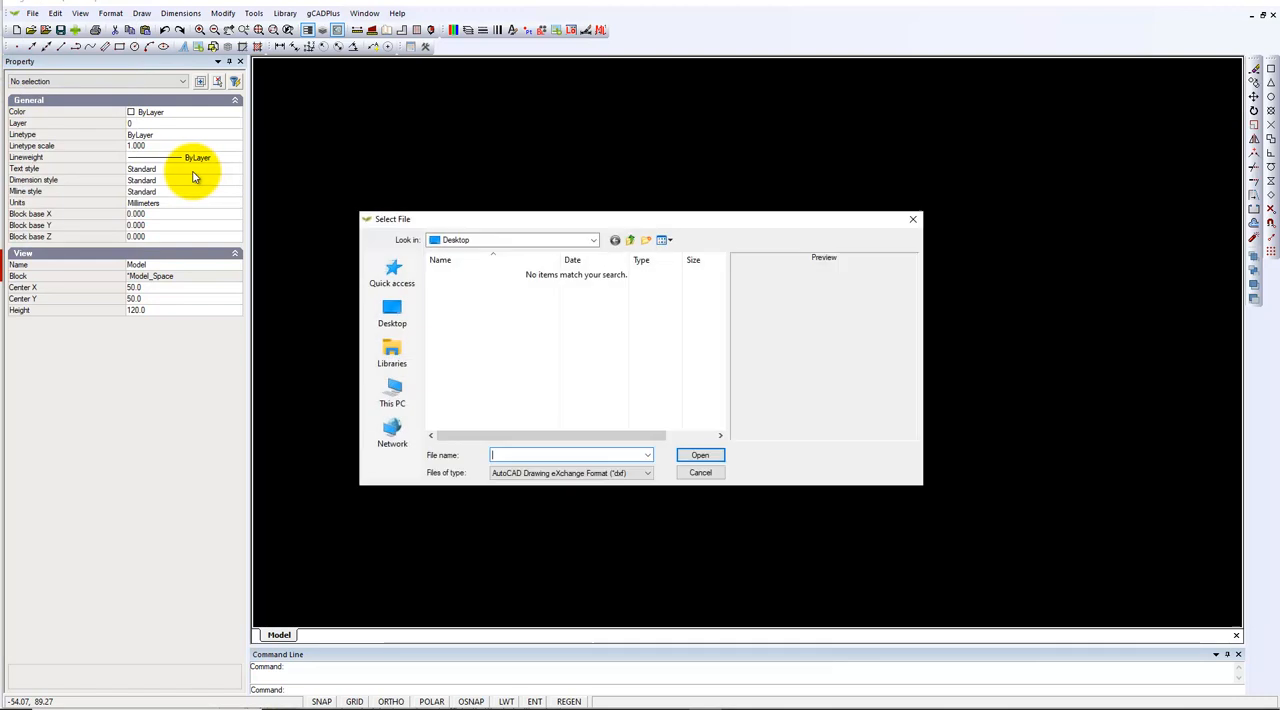
left_click(392, 395)
double_click(475, 398)
scroll(472, 404, "down", 2)
scroll(462, 410, "down", 3)
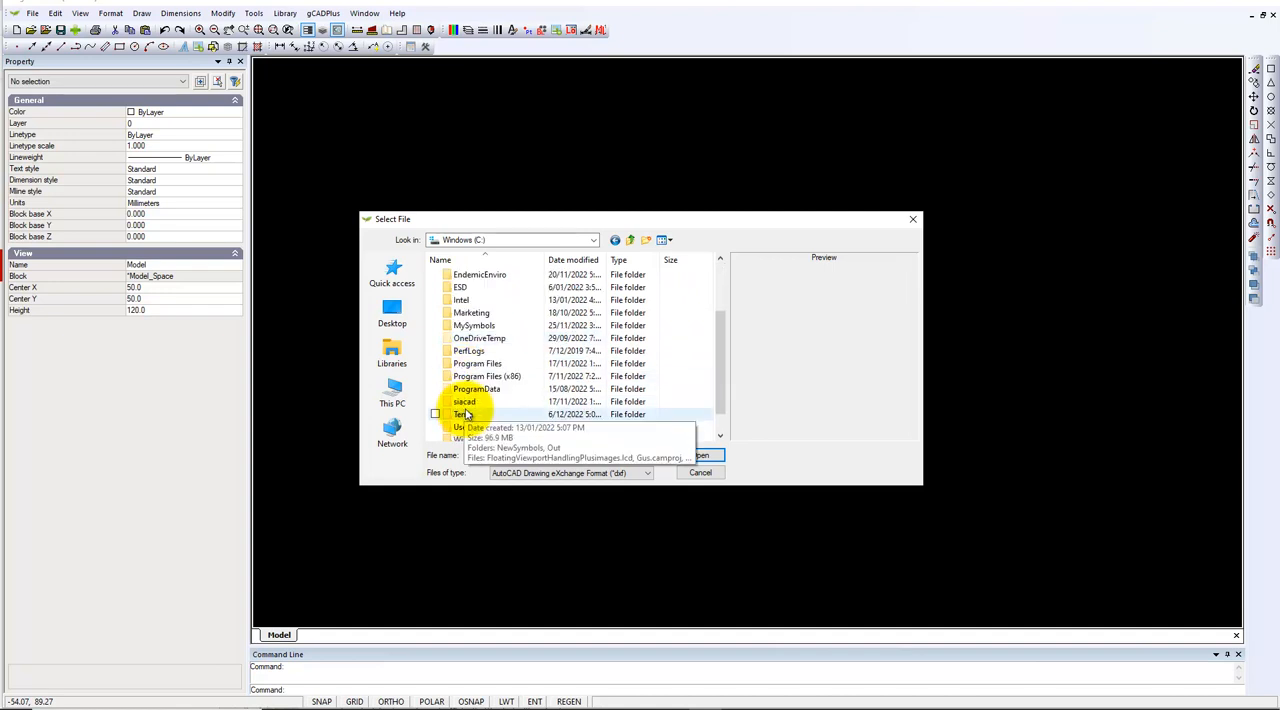
double_click(468, 402)
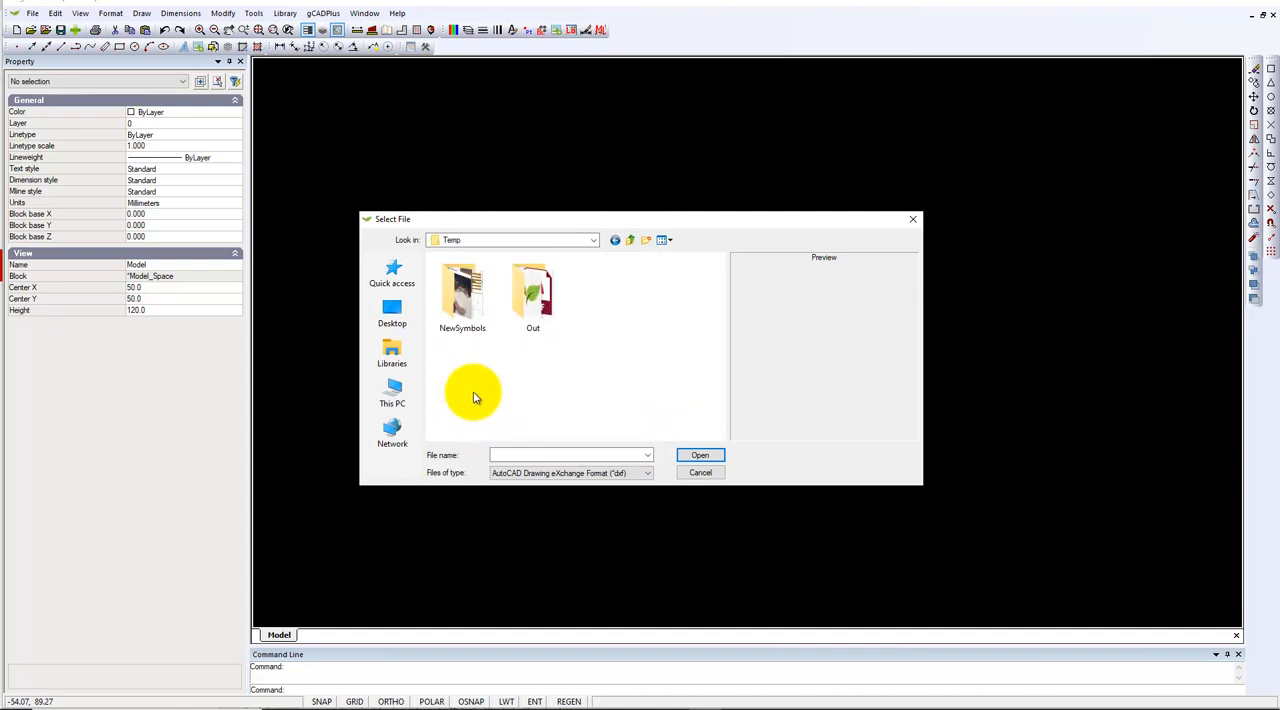
double_click(530, 285)
left_click(485, 302)
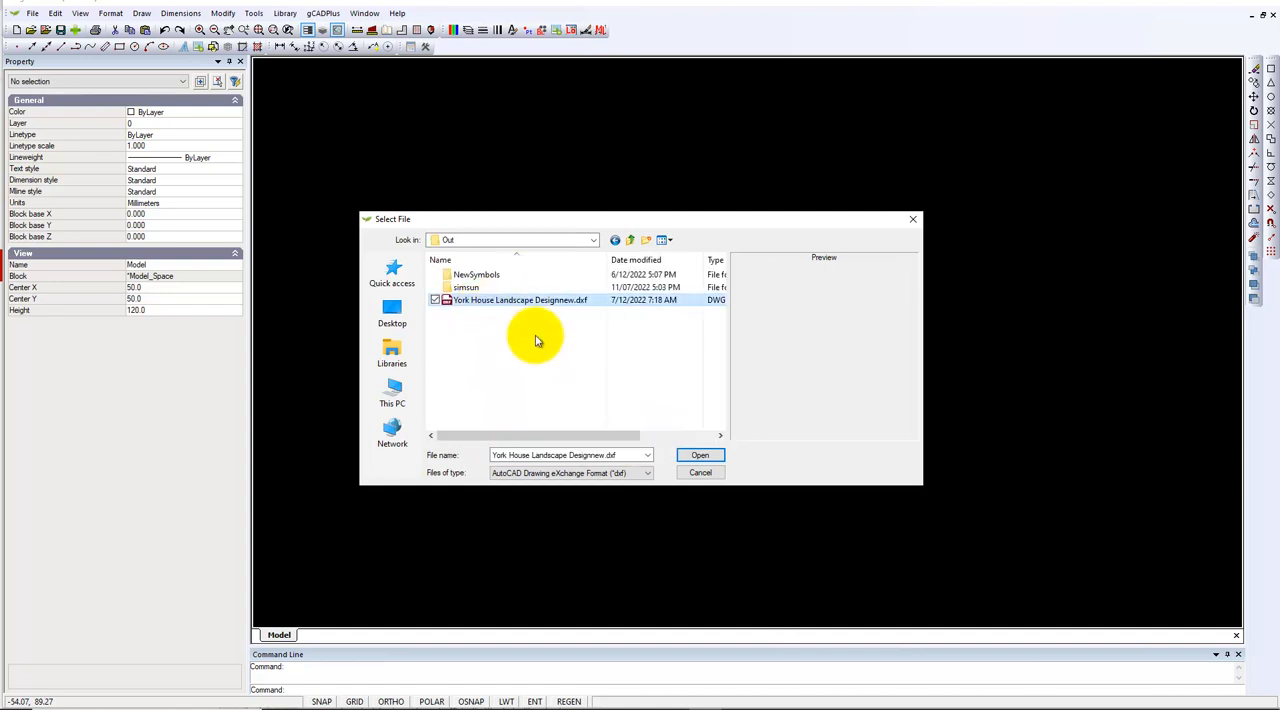
left_click(701, 458)
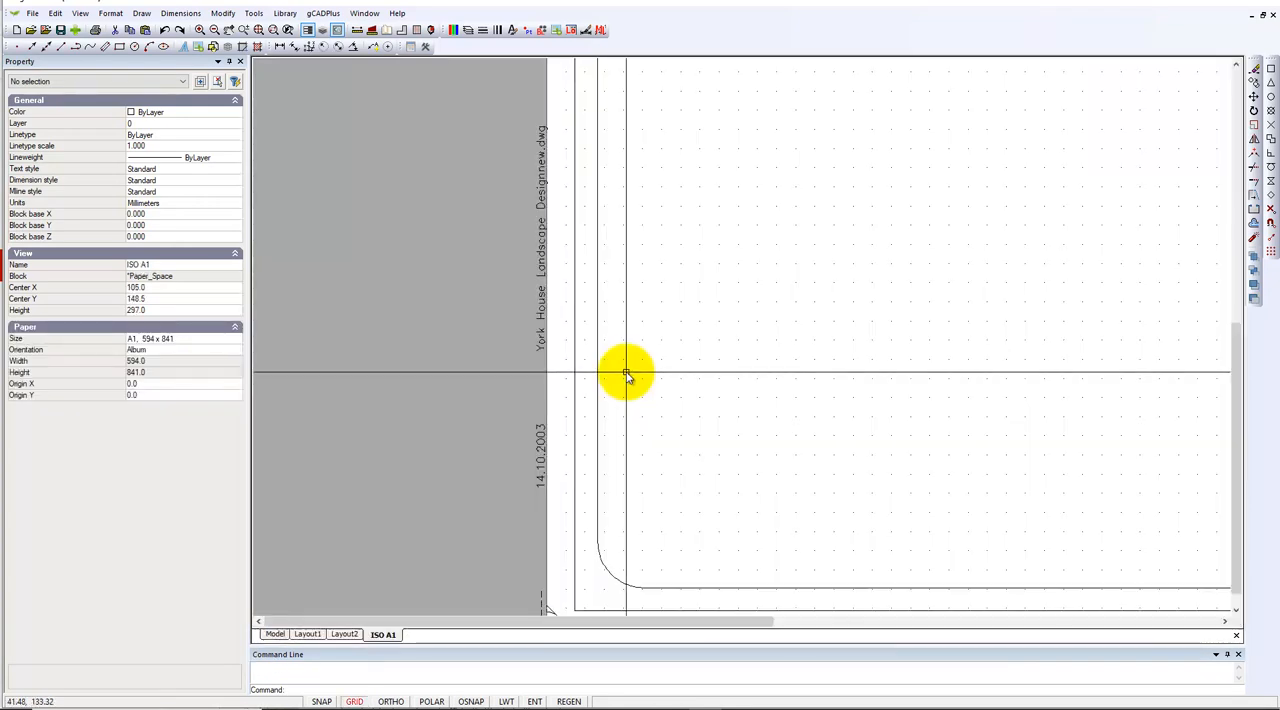
Inspect the full ISO A1 sheet, Layout2 and Layout1 of the imported drawing, and return to model space
right_click(449, 391)
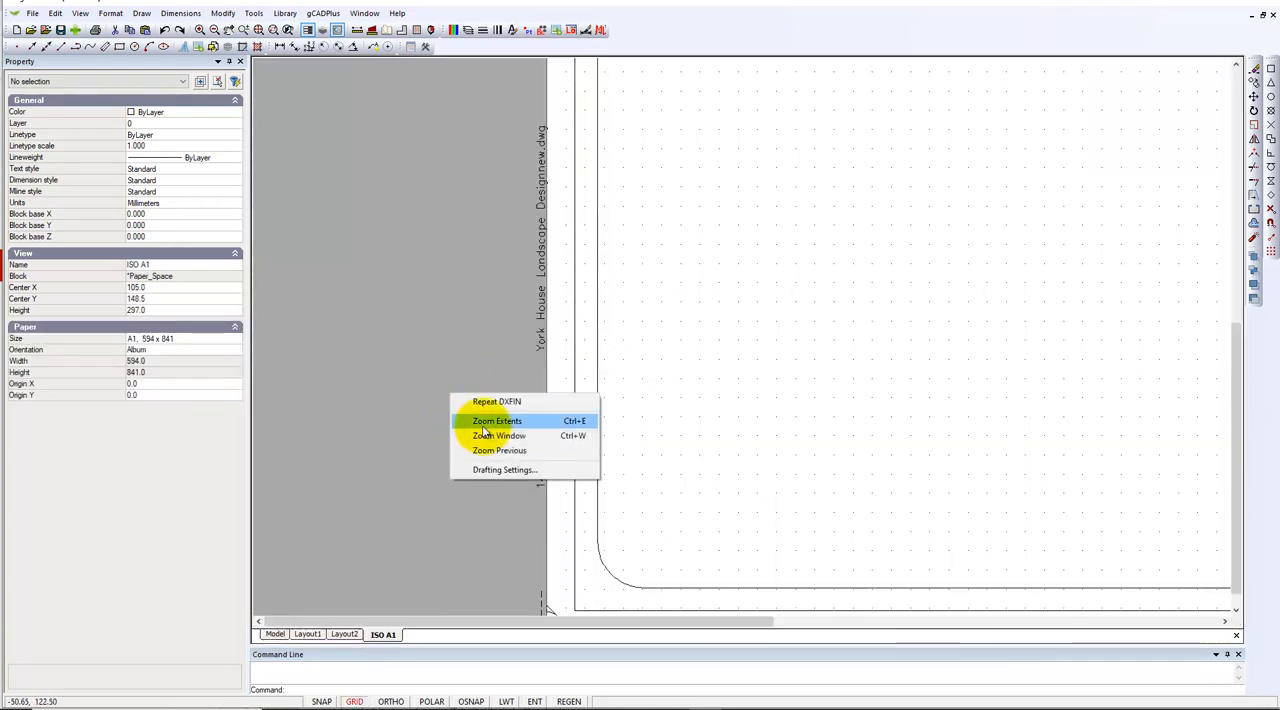
left_click(468, 419)
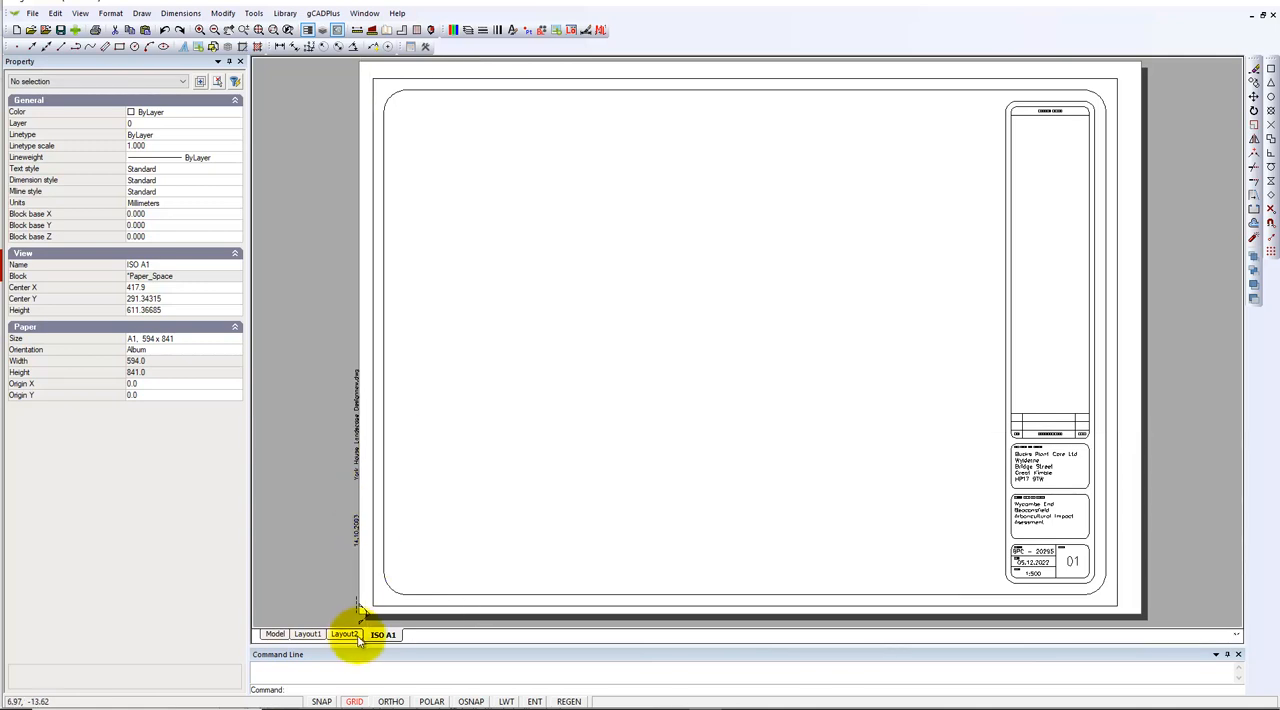
left_click(344, 634)
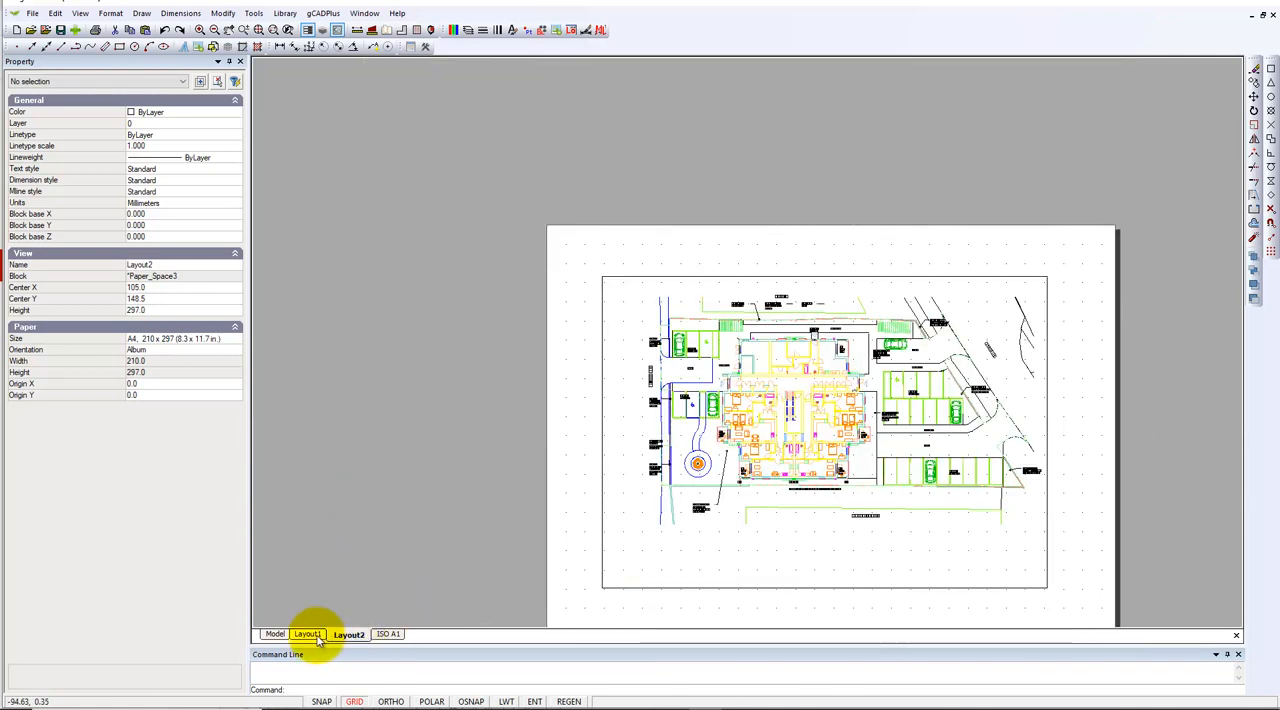
left_click(310, 634)
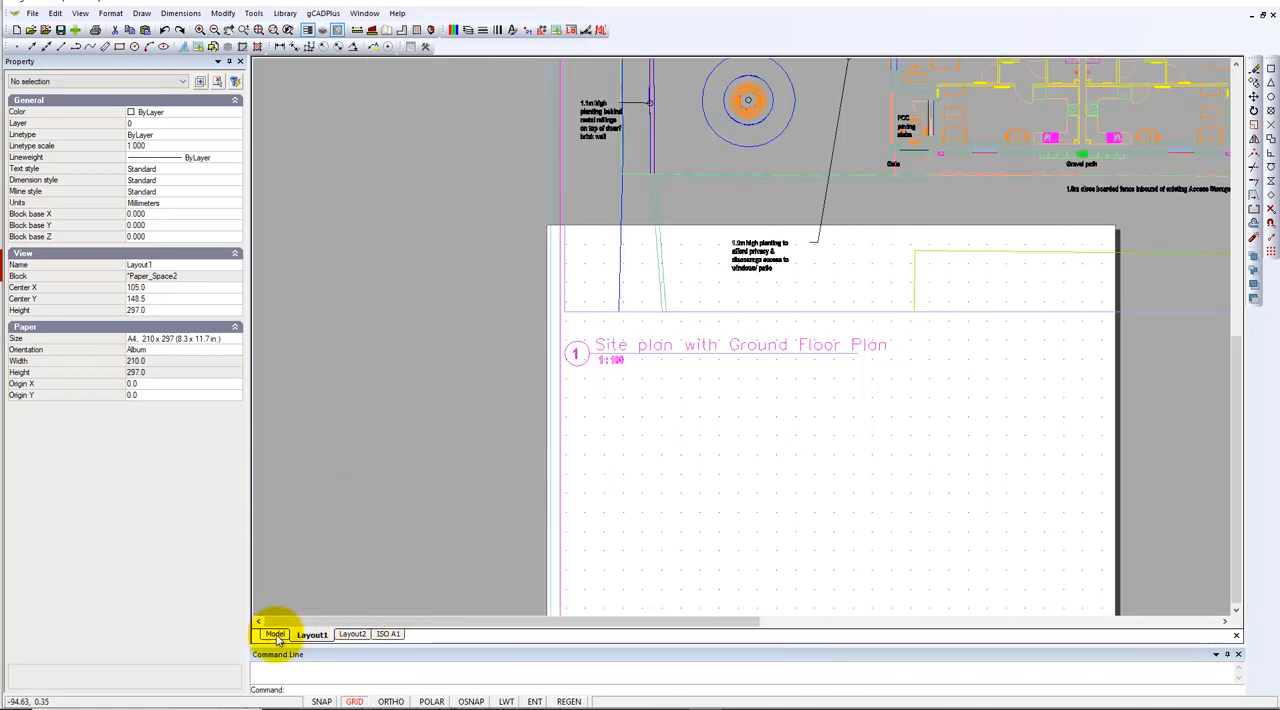
left_click(276, 635)
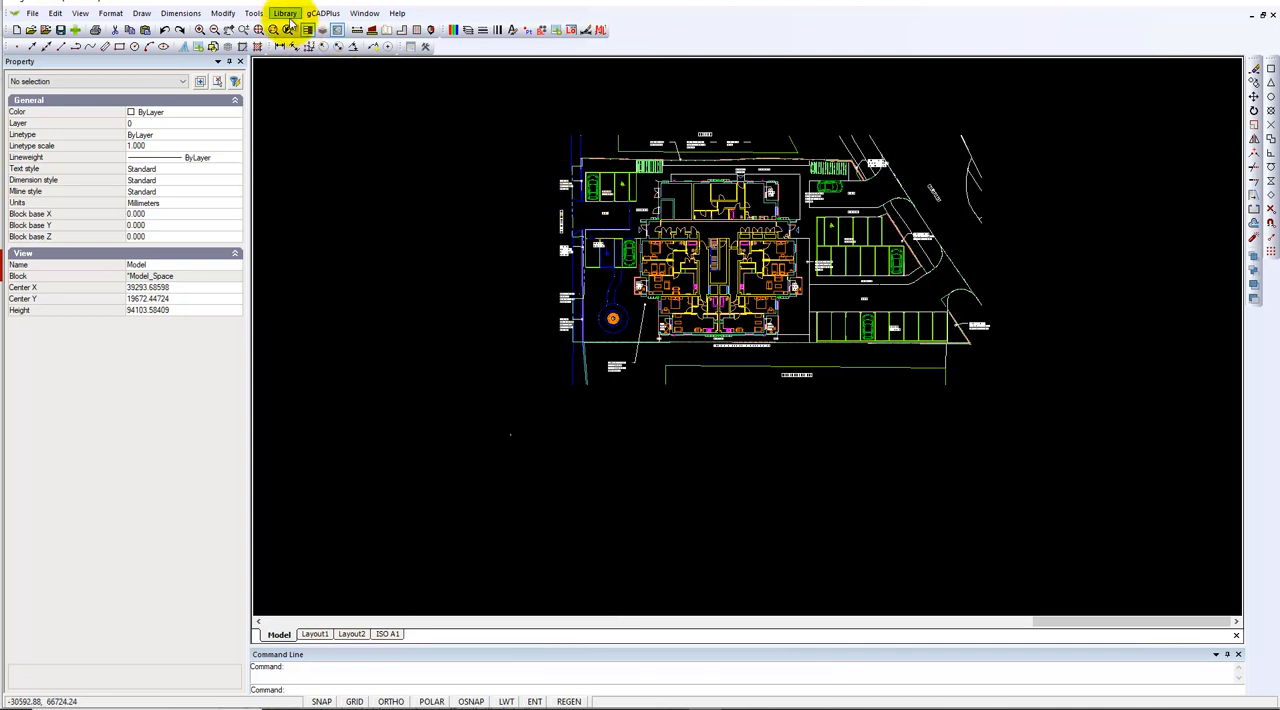
Run the AutoCAD file check on the imported drawing and dismiss its report
left_click(254, 13)
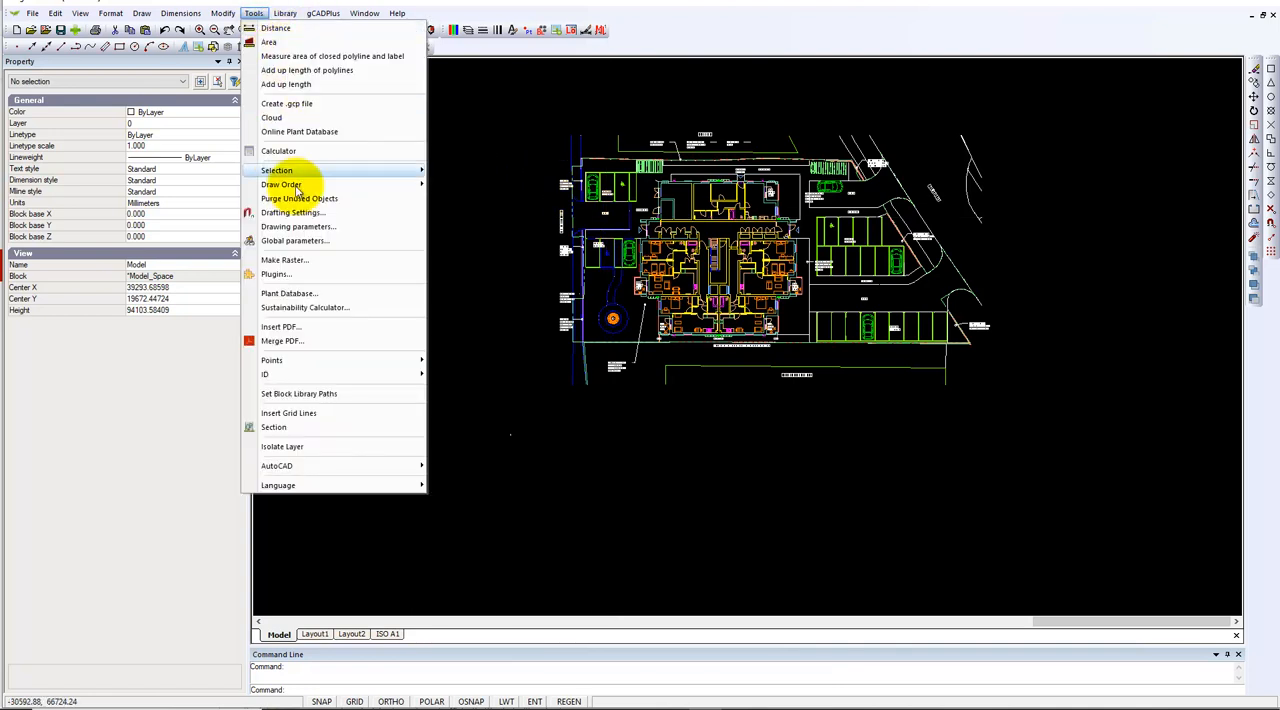
mouse_move(400, 469)
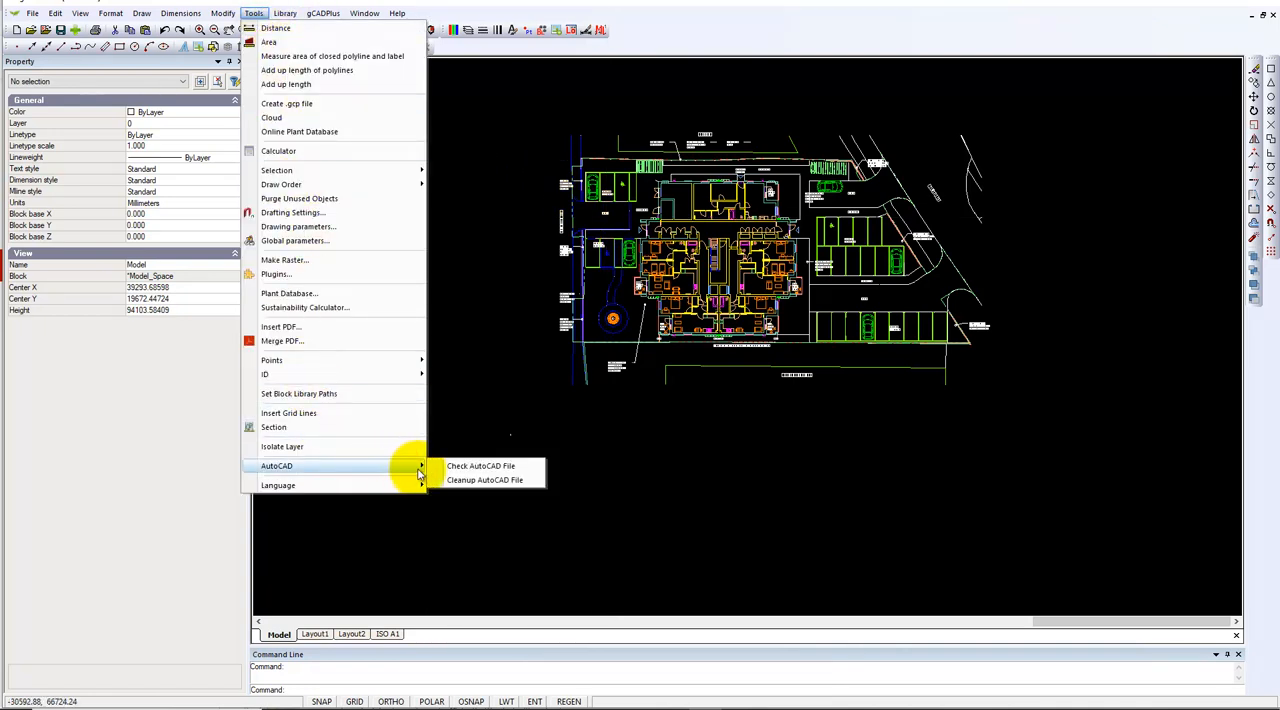
left_click(484, 467)
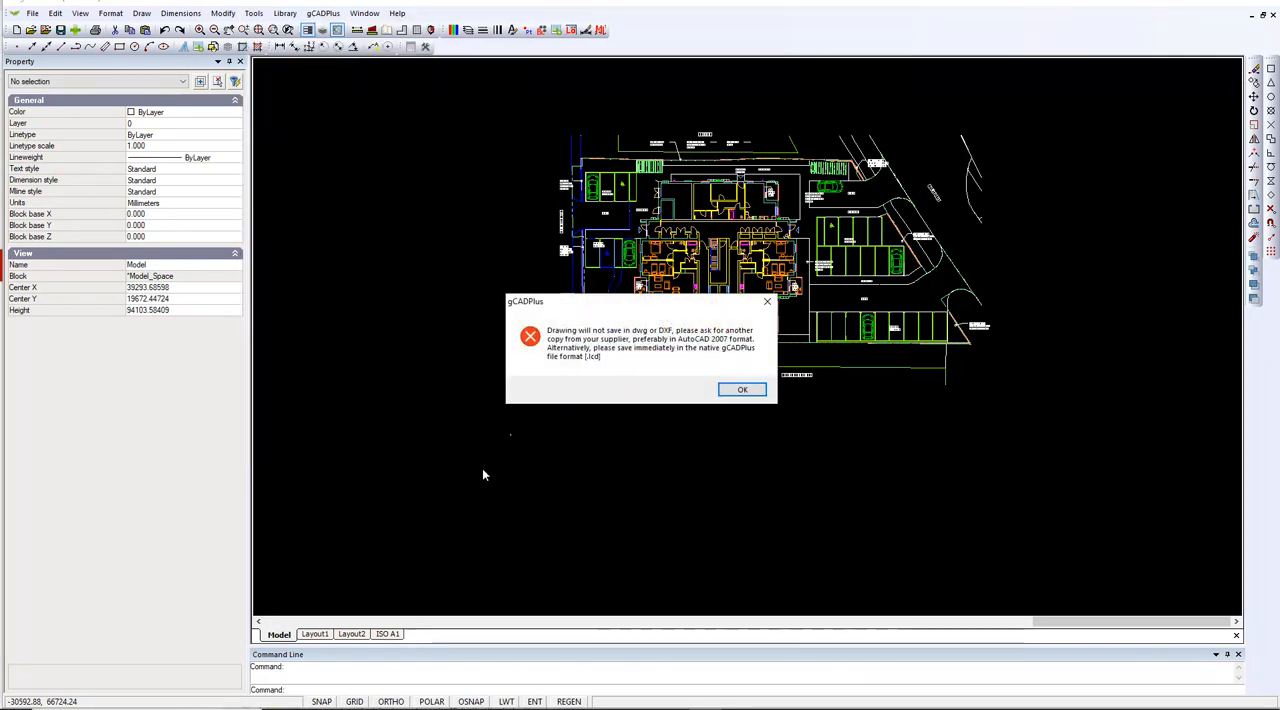
left_click(745, 391)
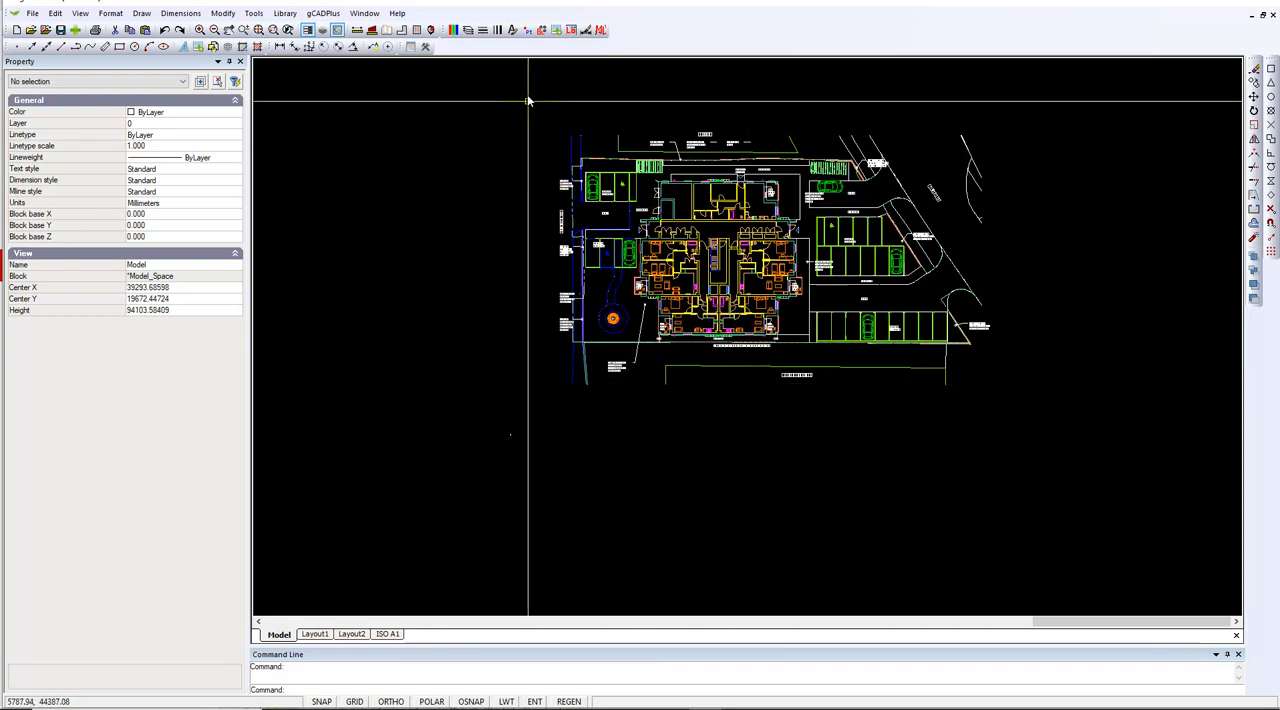
Browse the drawing's block list and rename the block "Family - ___-1400728-Site plan with Ground Floor Plan" as Family
left_click(541, 31)
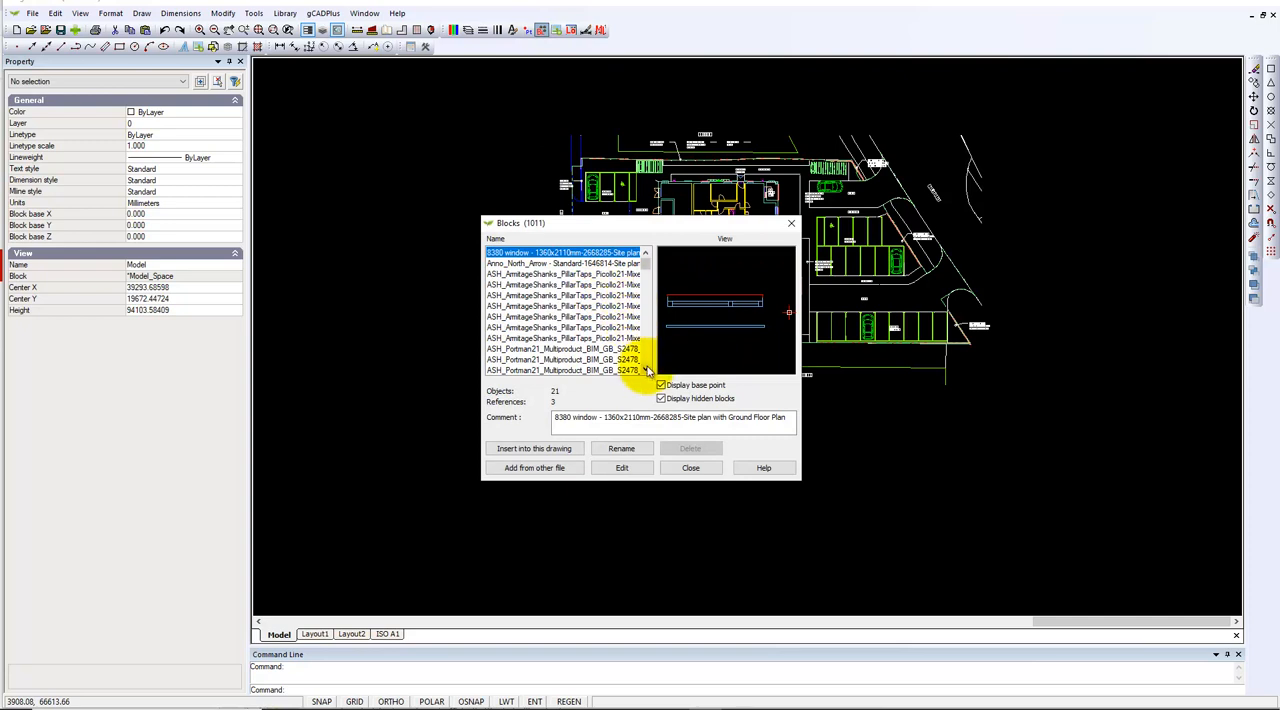
scroll(649, 357, "down", 8)
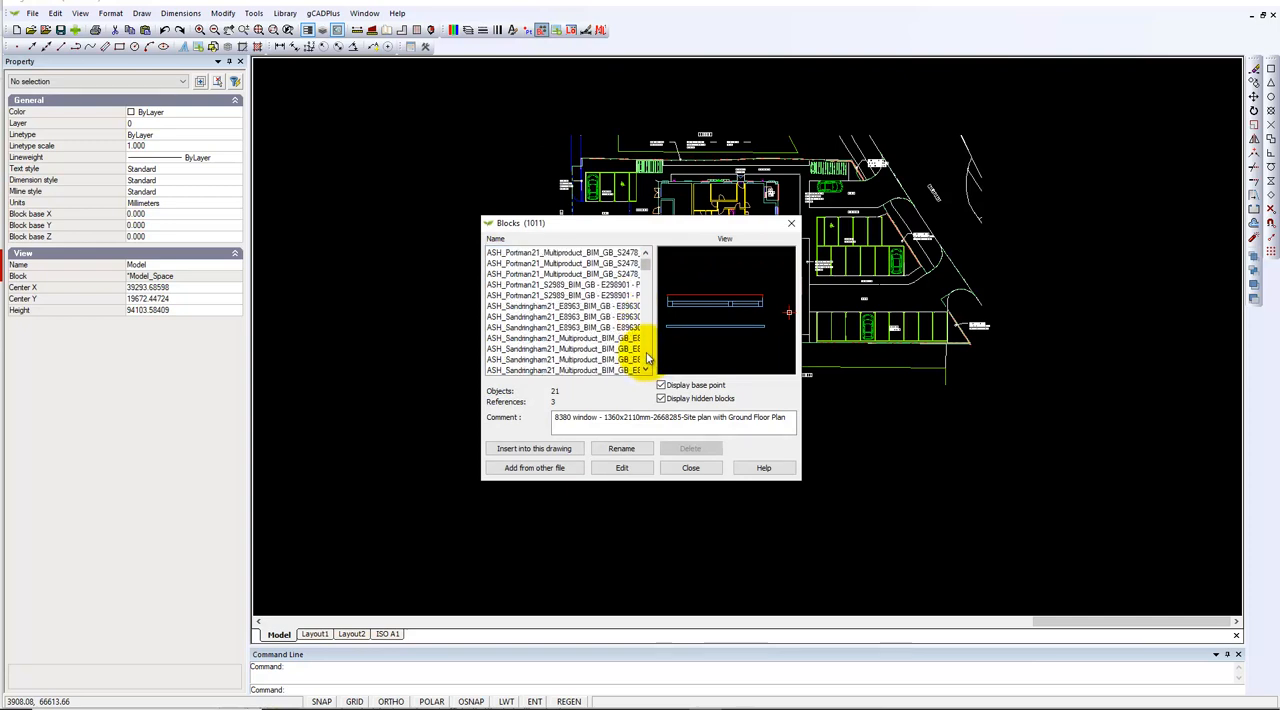
scroll(649, 357, "down", 3)
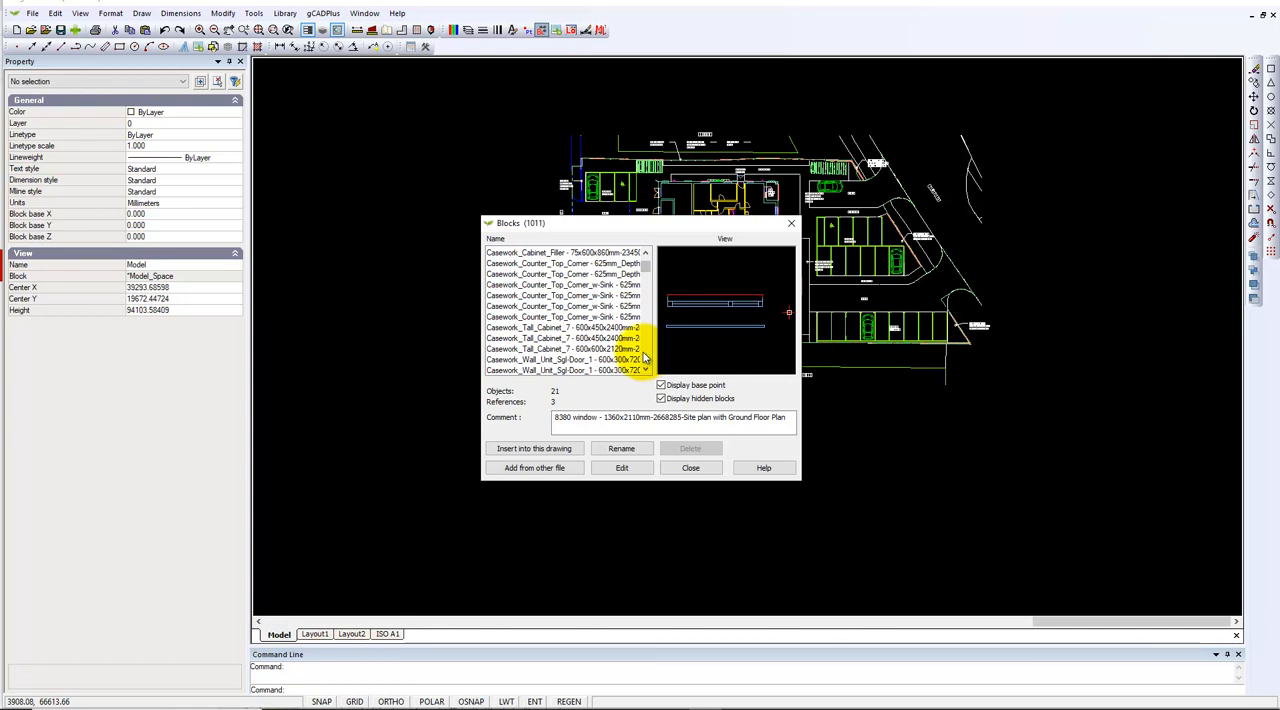
scroll(645, 354, "down", 7)
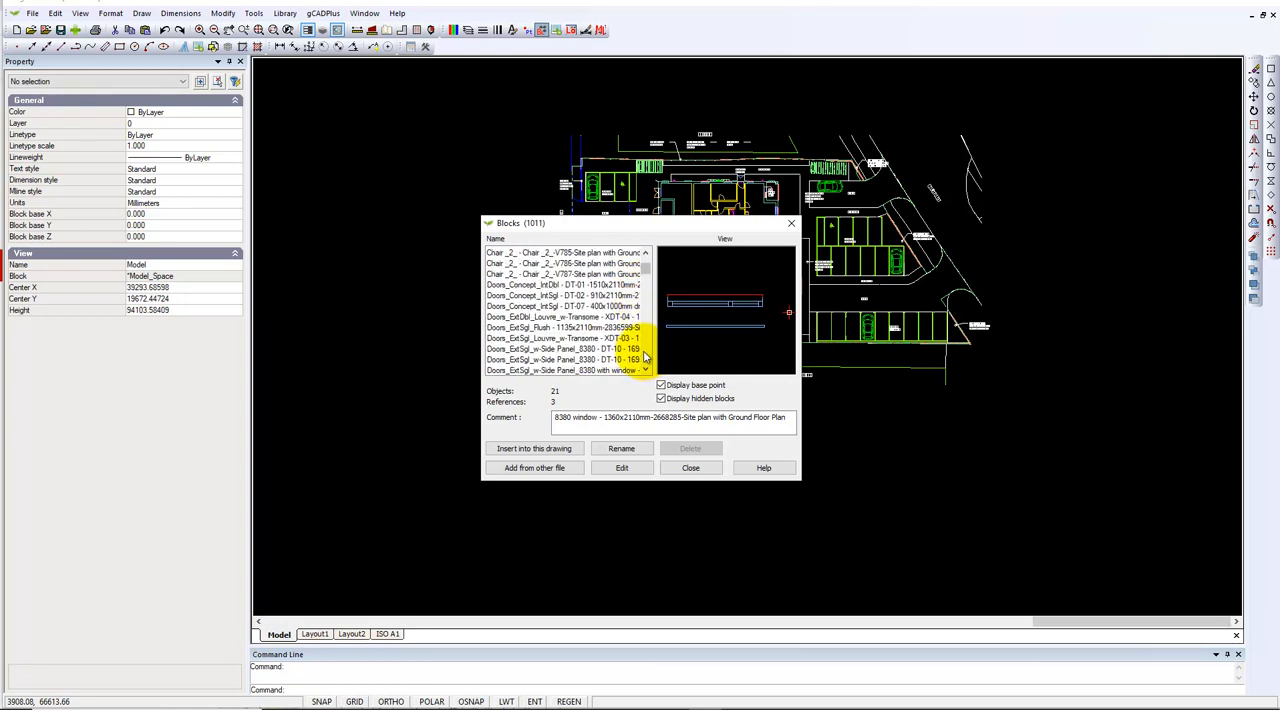
scroll(646, 356, "down", 5)
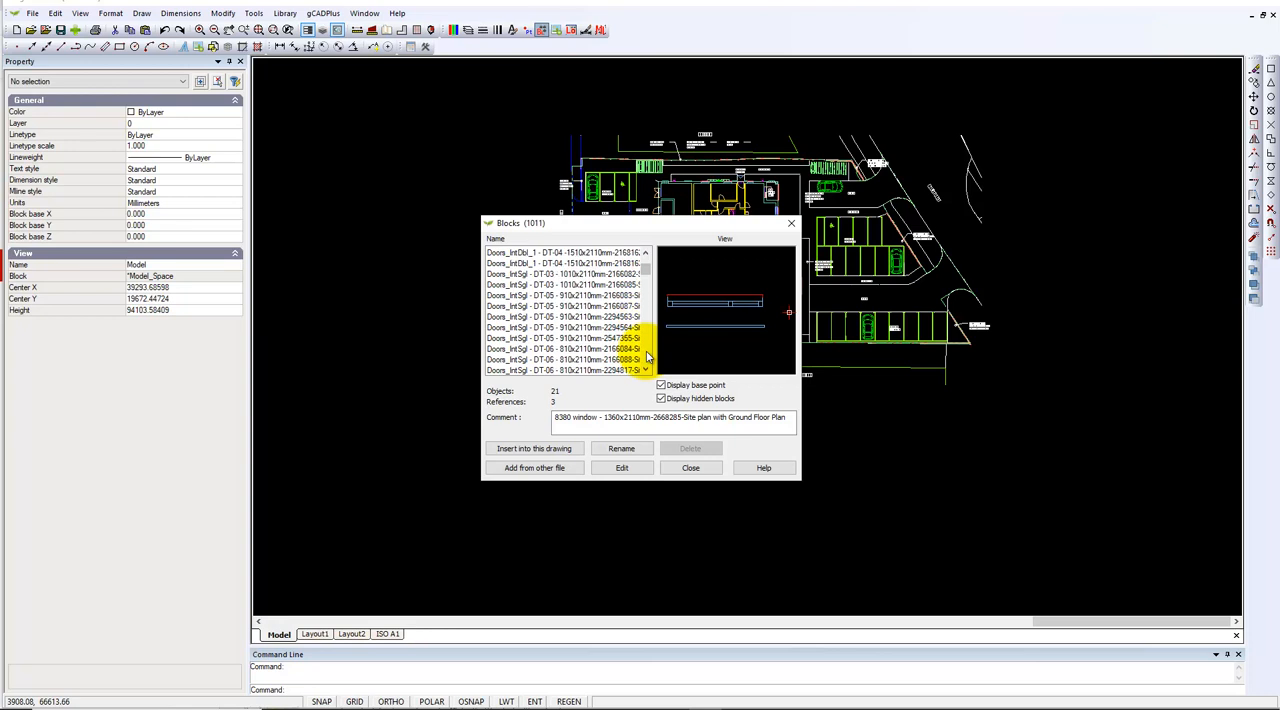
scroll(706, 338, "down", 5)
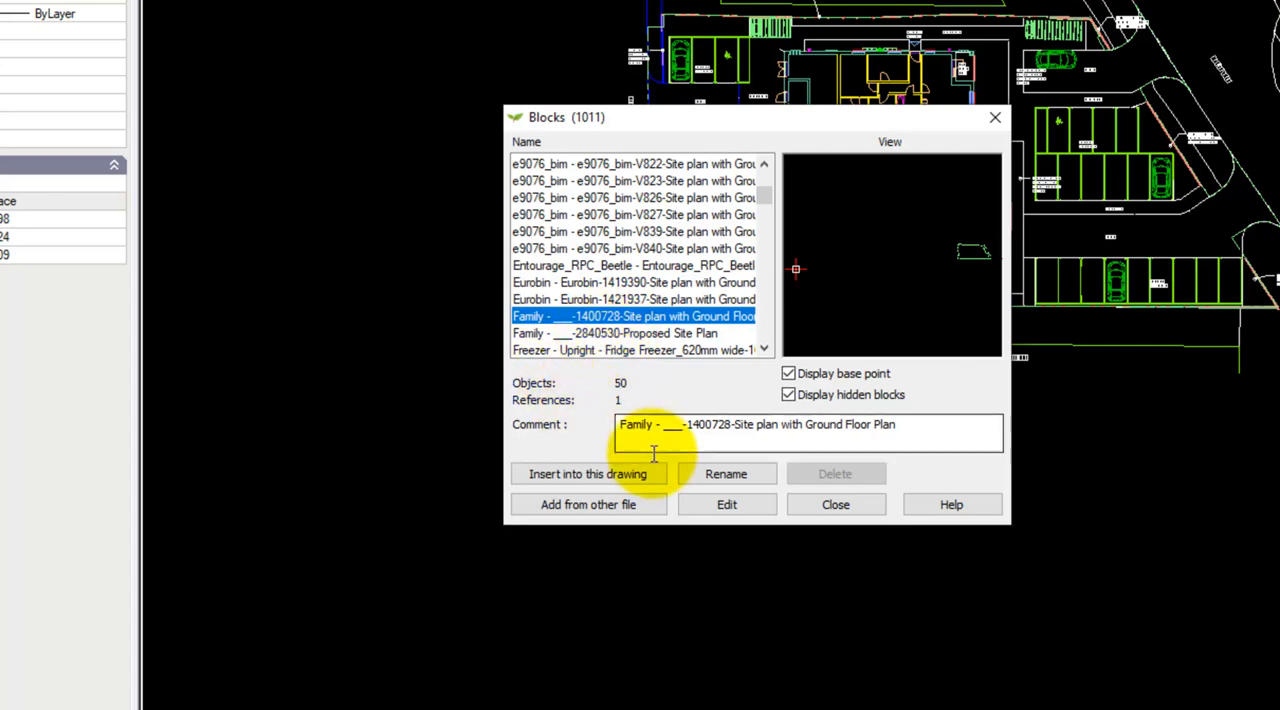
left_click(728, 476)
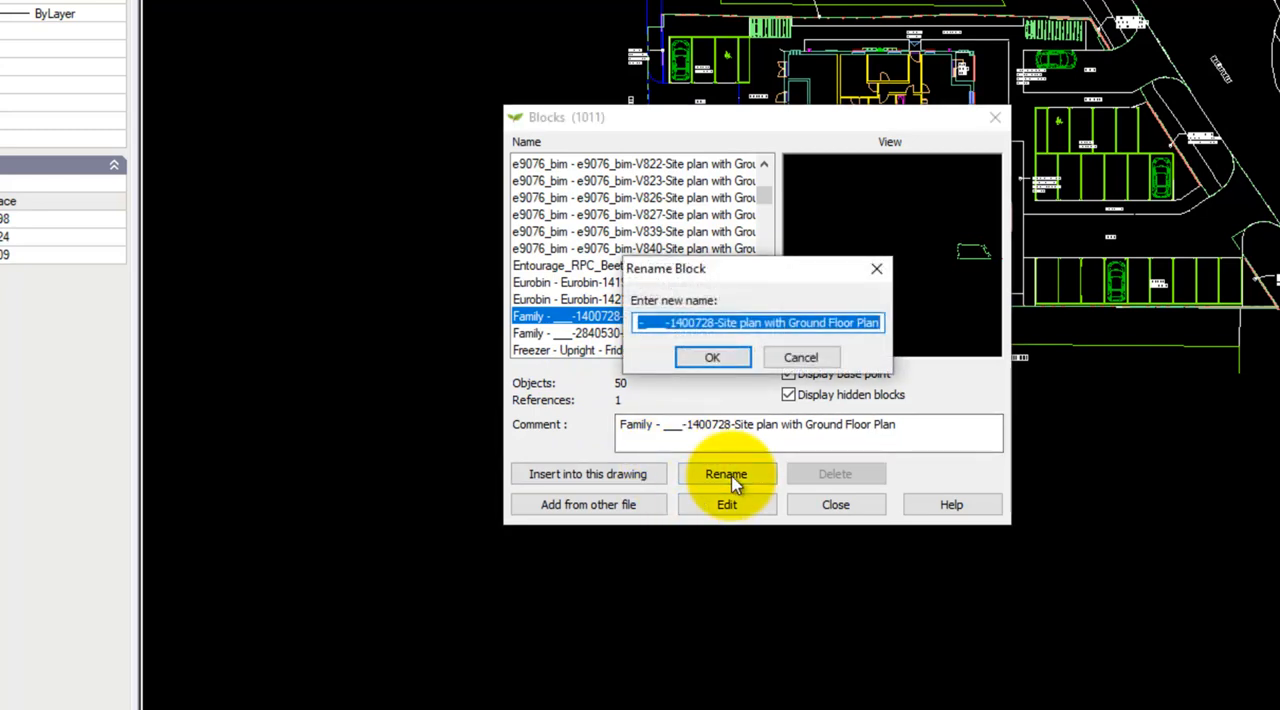
type("Family")
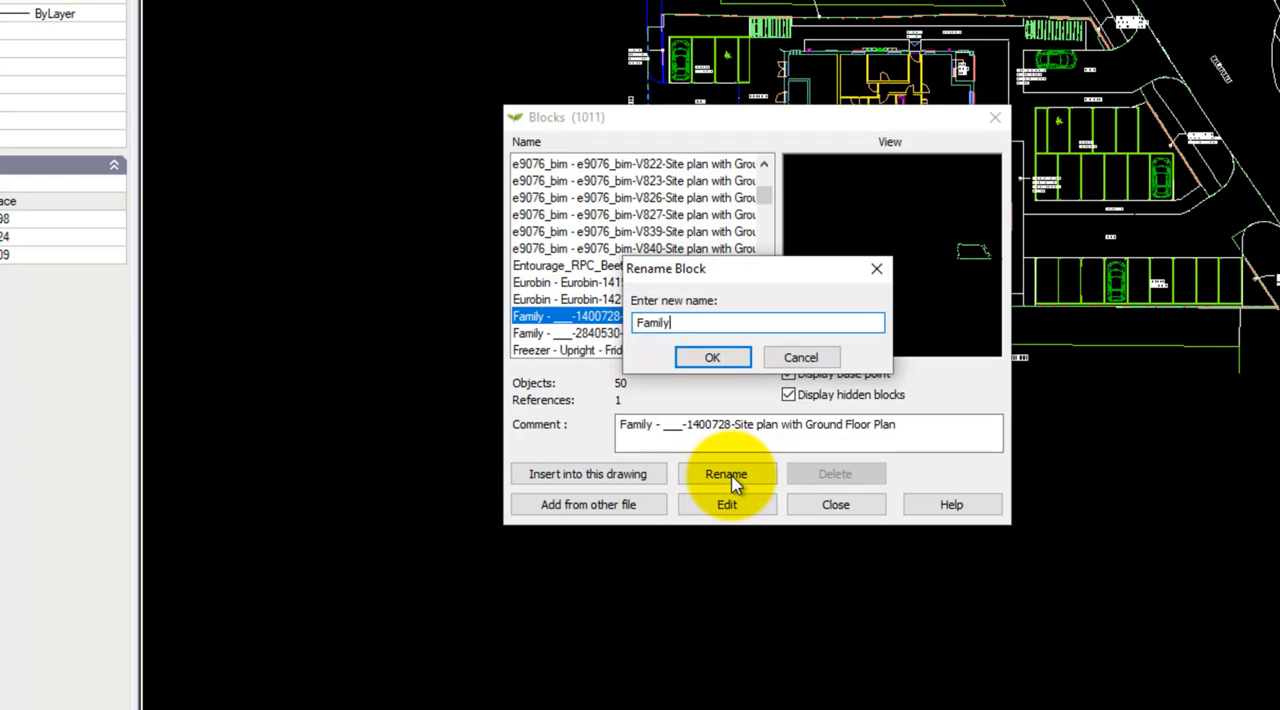
left_click(715, 360)
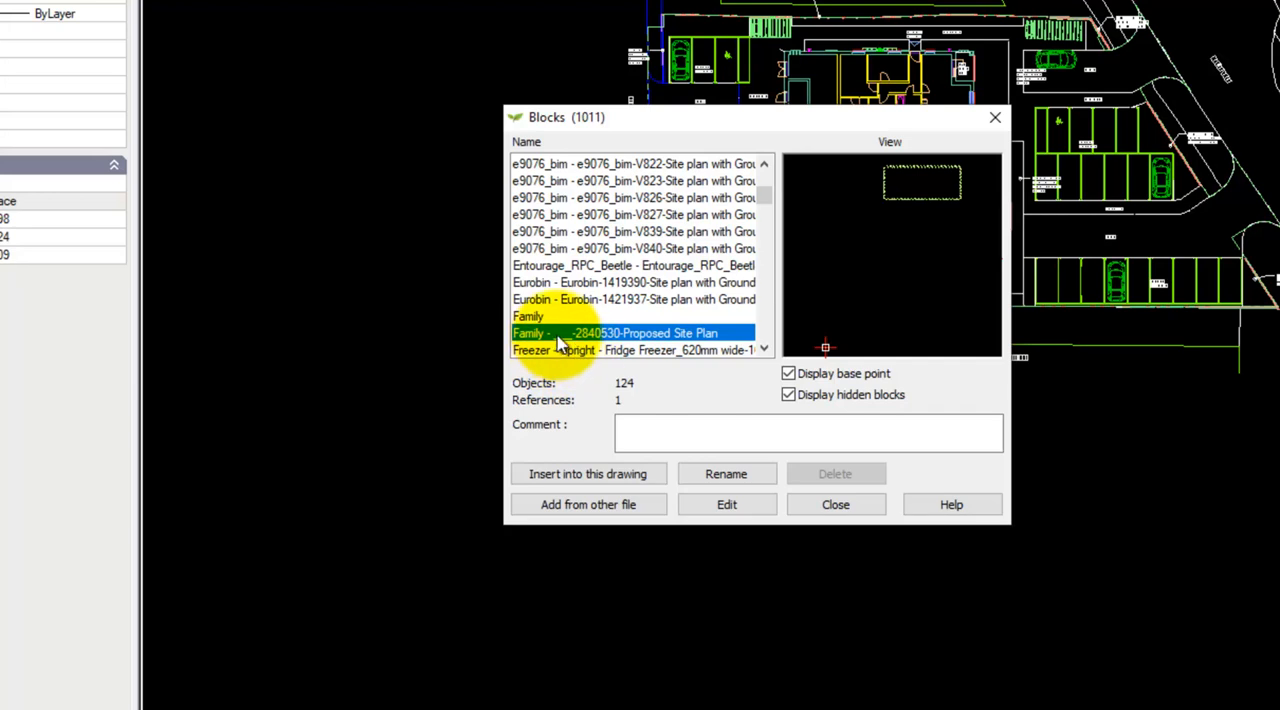
Rename the block "Family - ___-2840530-Proposed Site Plan" as Family2 and close the block list
left_click(724, 476)
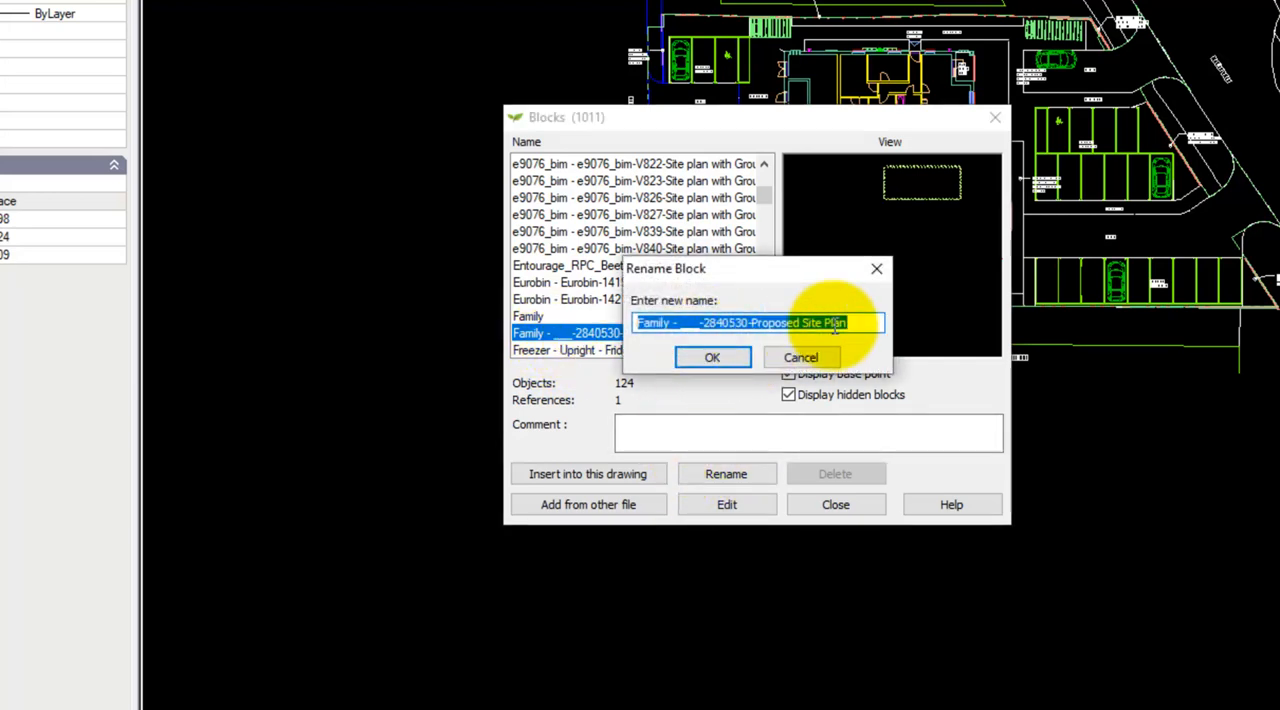
type("Family")
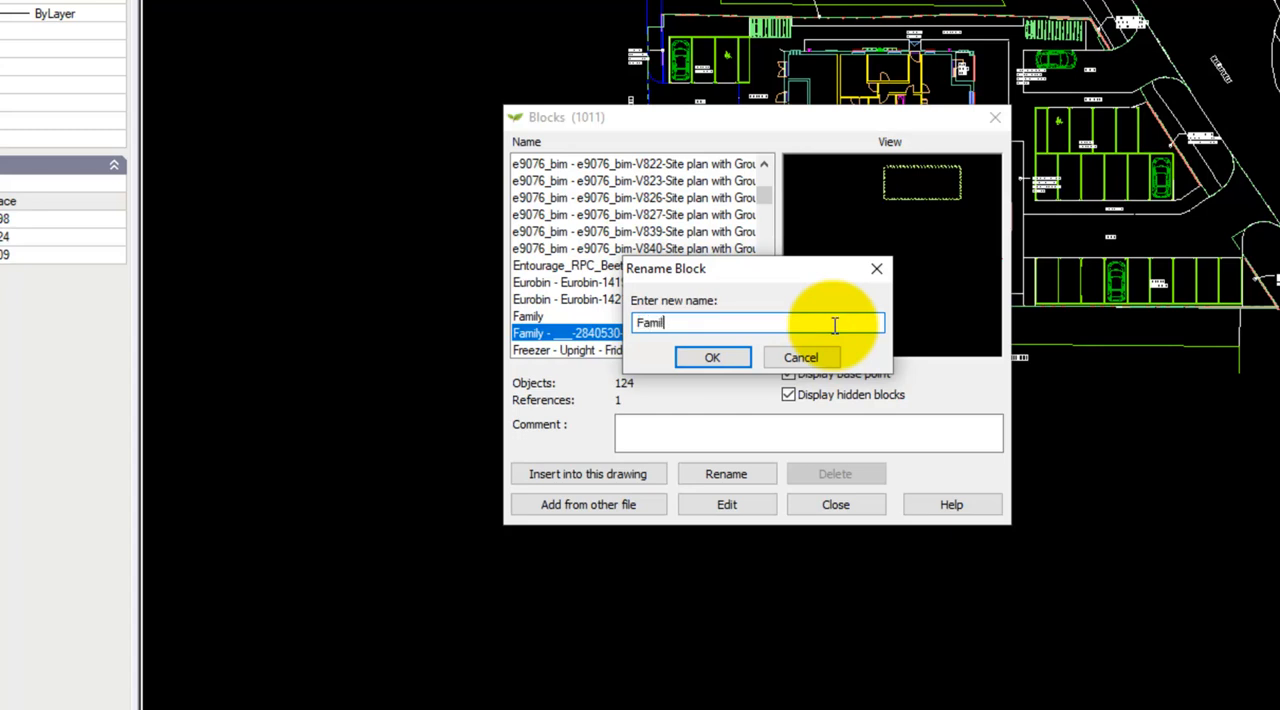
type("2")
left_click(733, 357)
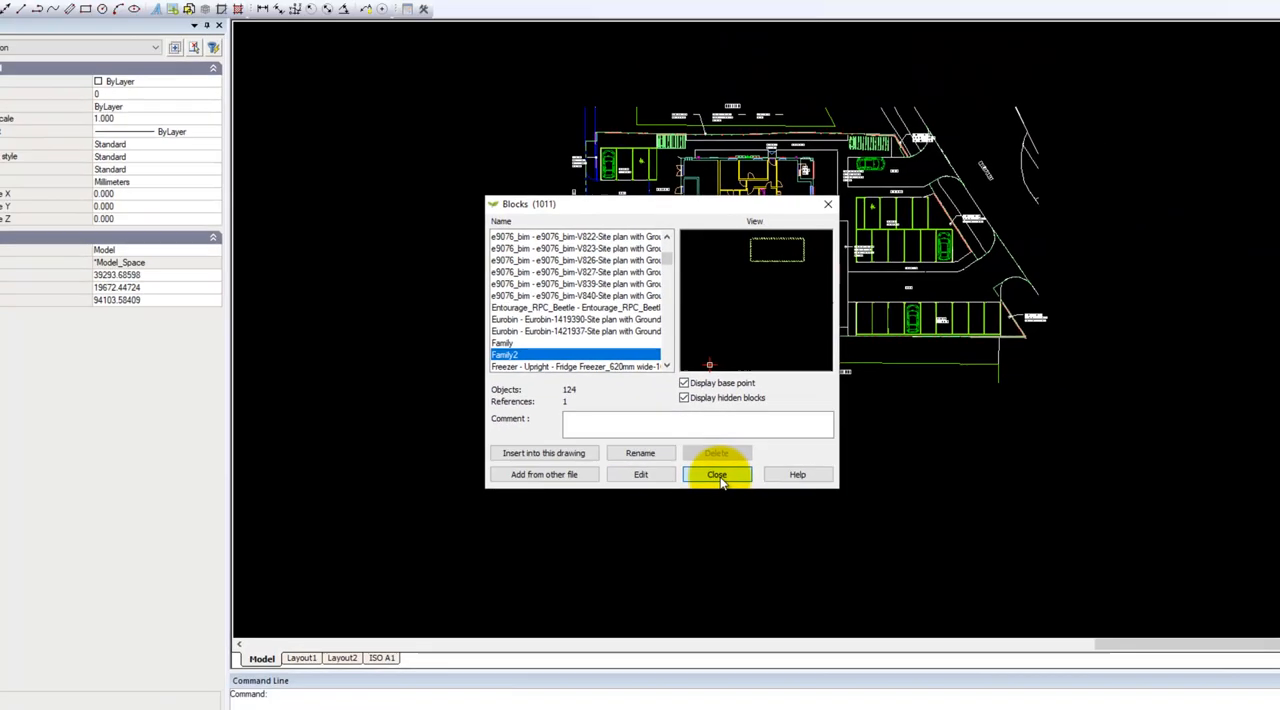
left_click(836, 504)
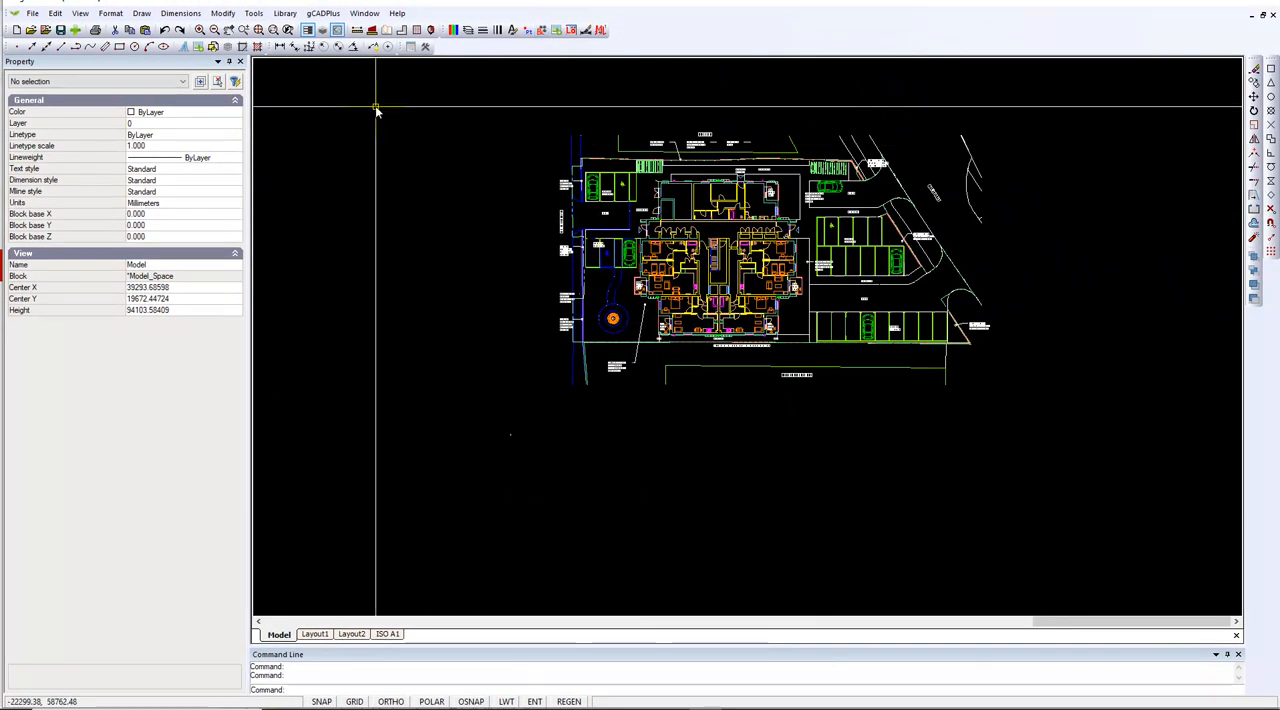
Purge the unused objects from the drawing and dismiss the removal report
left_click(254, 14)
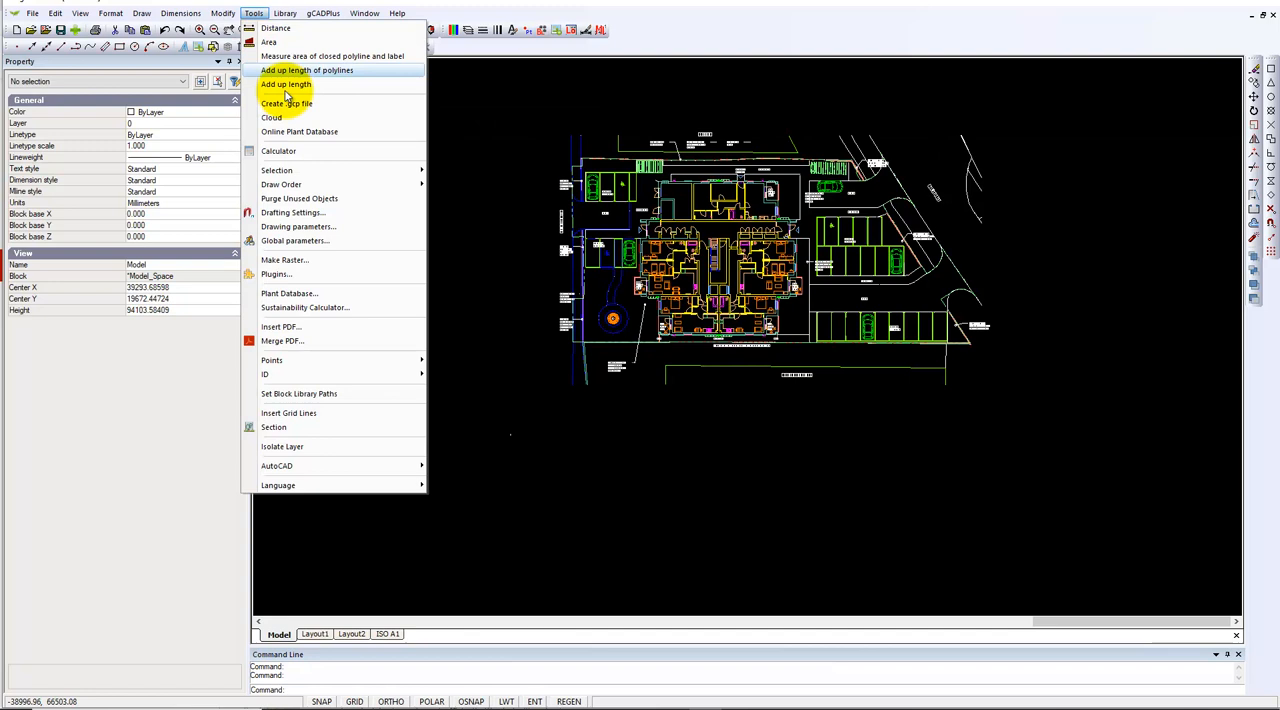
left_click(320, 202)
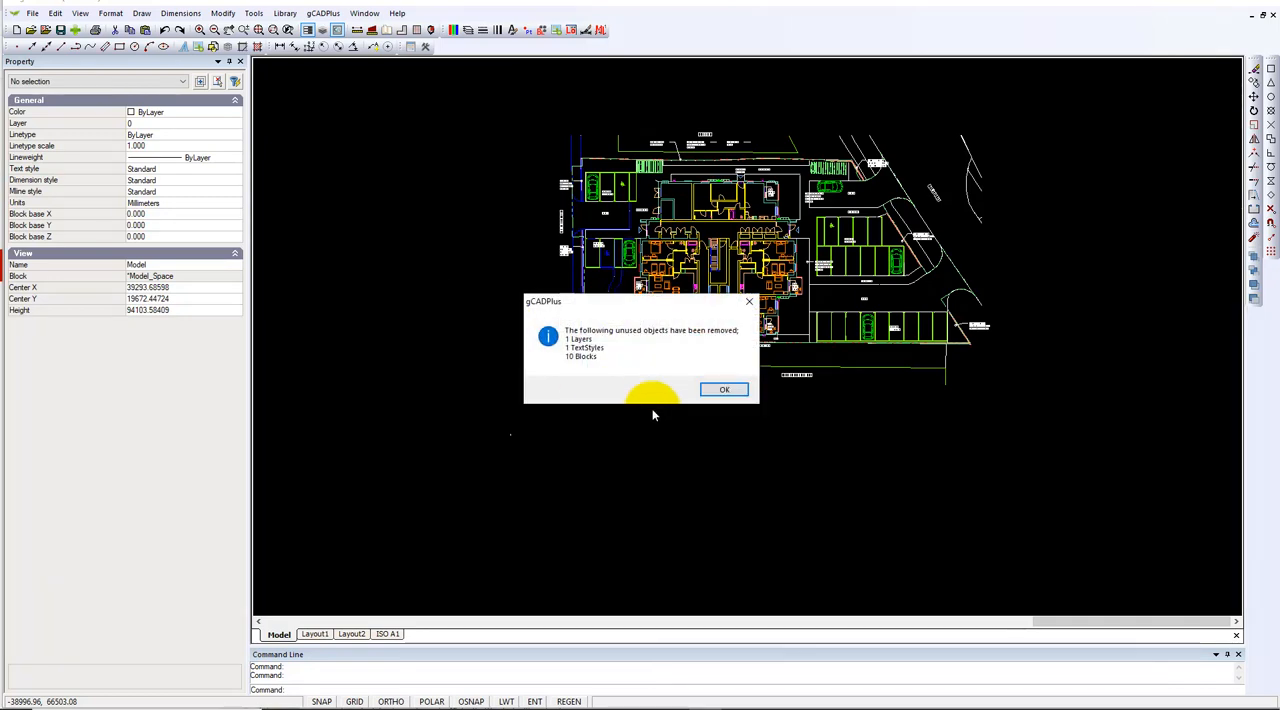
left_click(725, 392)
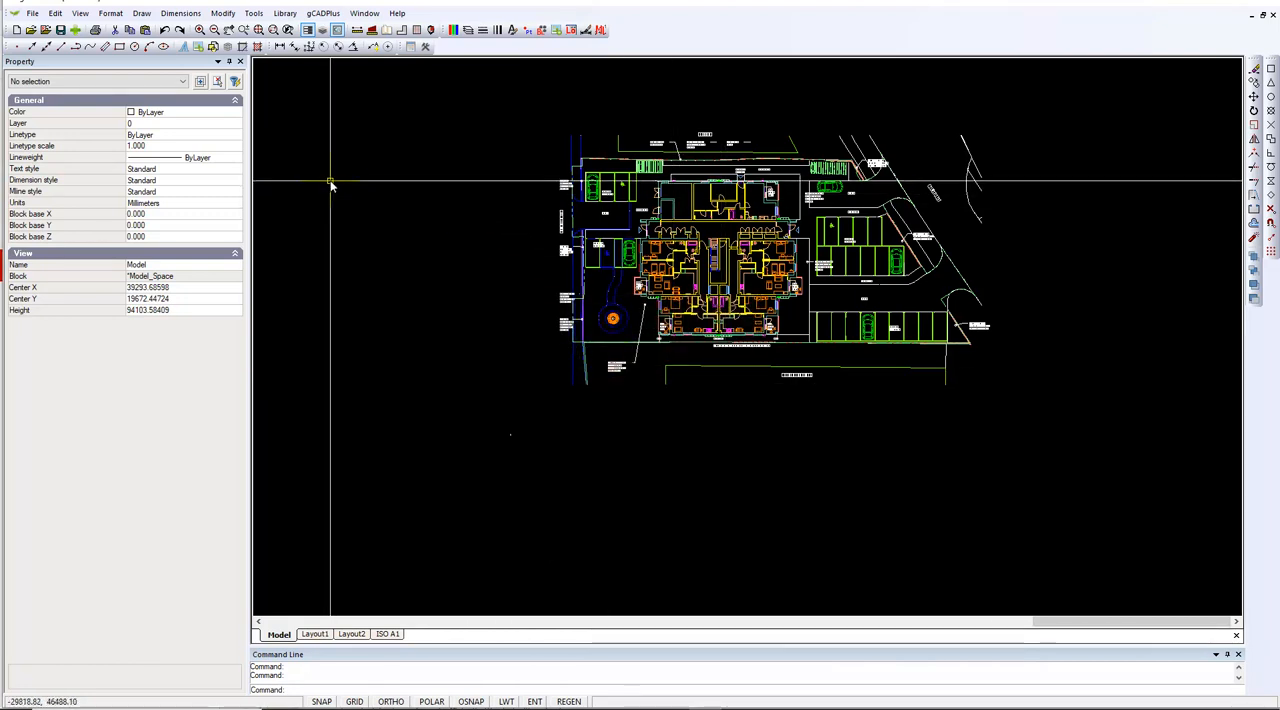
Save the drawing to the Desktop as noname in LiteCAD drawing (*.lcd) format
left_click(60, 29)
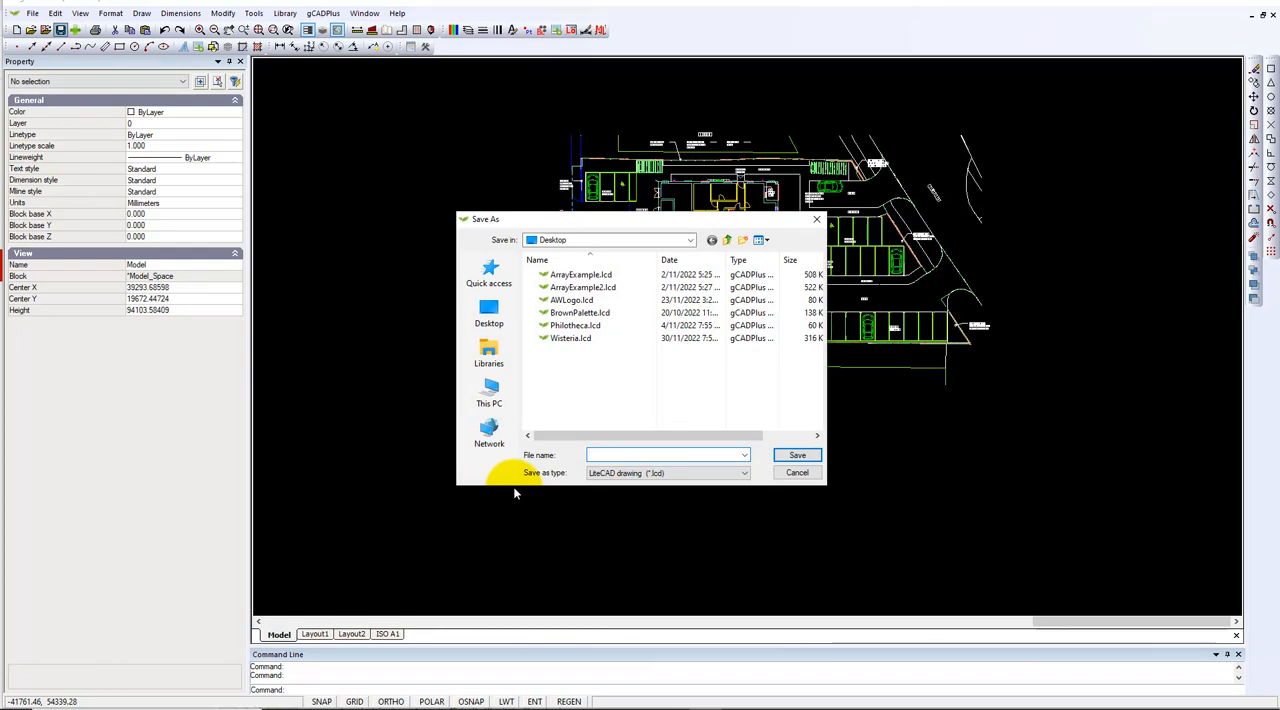
type("noname")
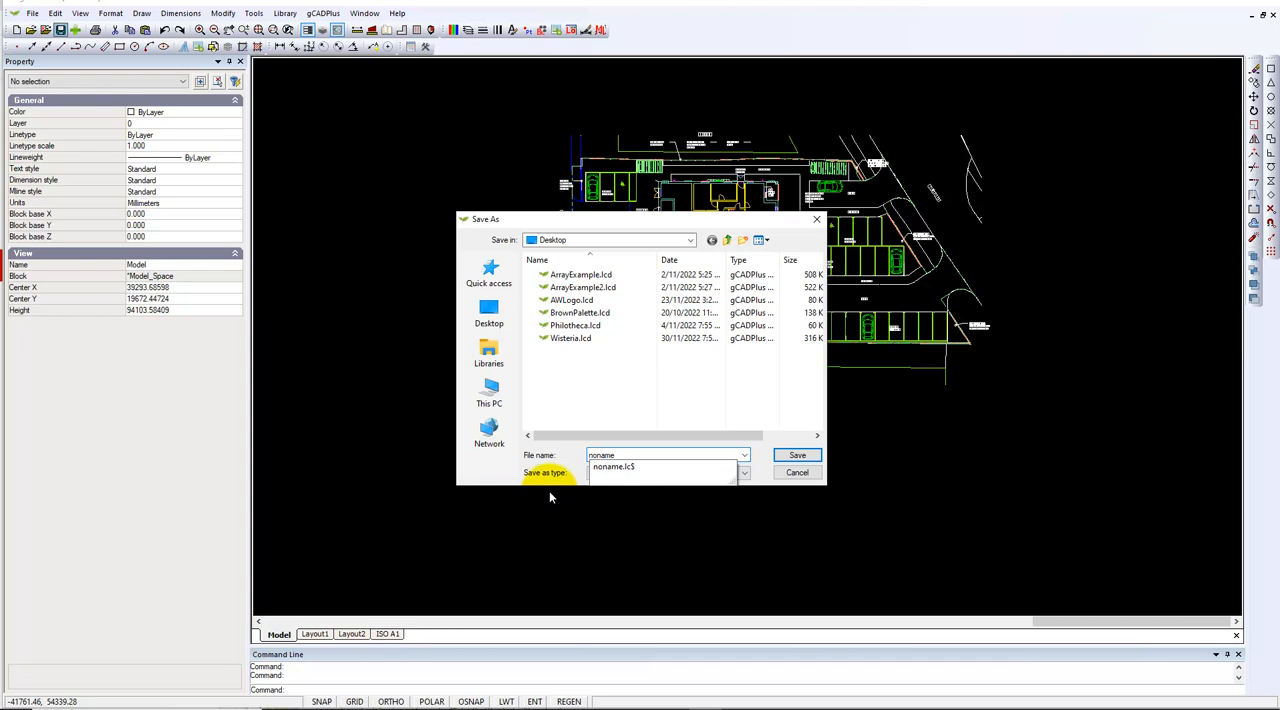
left_click(796, 456)
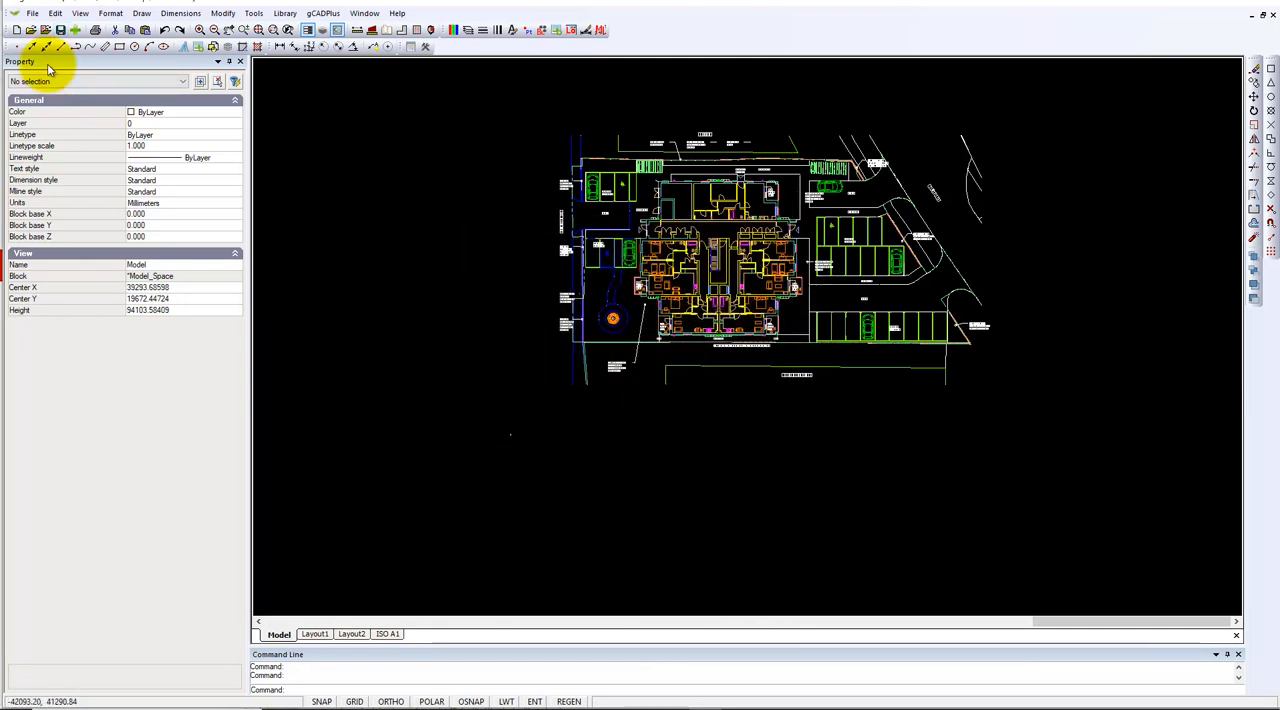
Close the saved drawing and reopen noname.lcd from the recent files
left_click(32, 13)
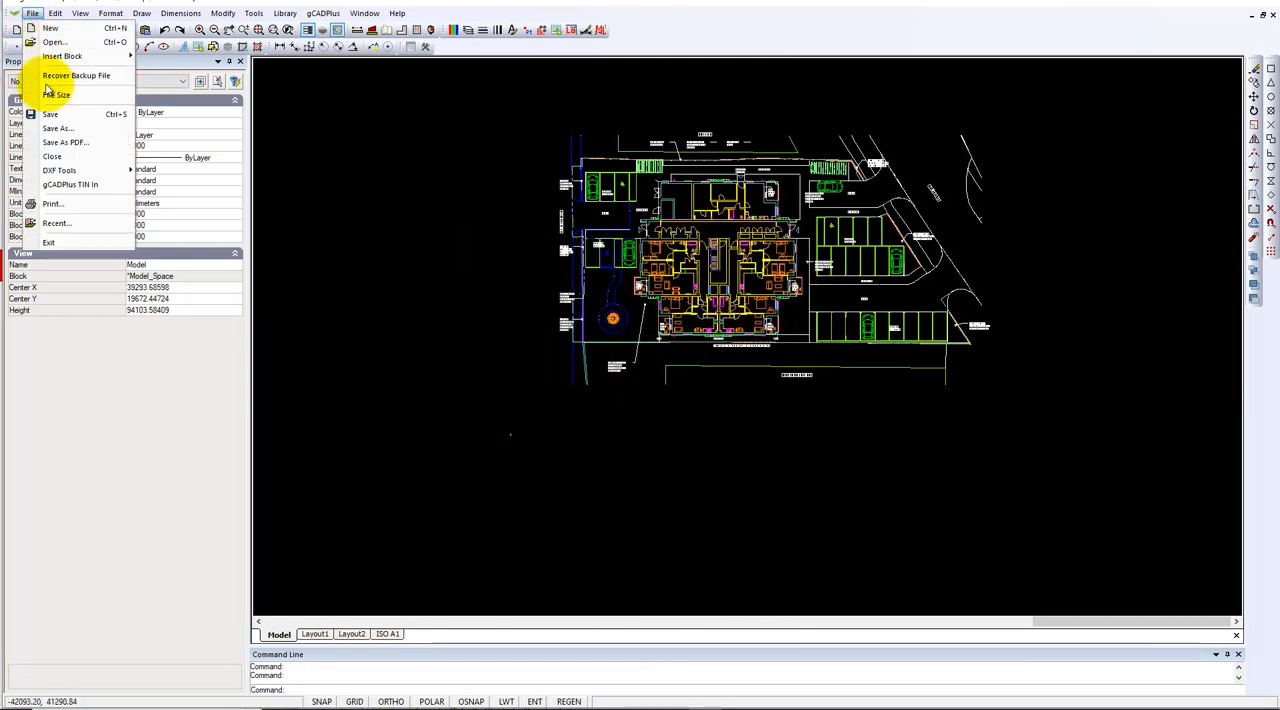
left_click(52, 156)
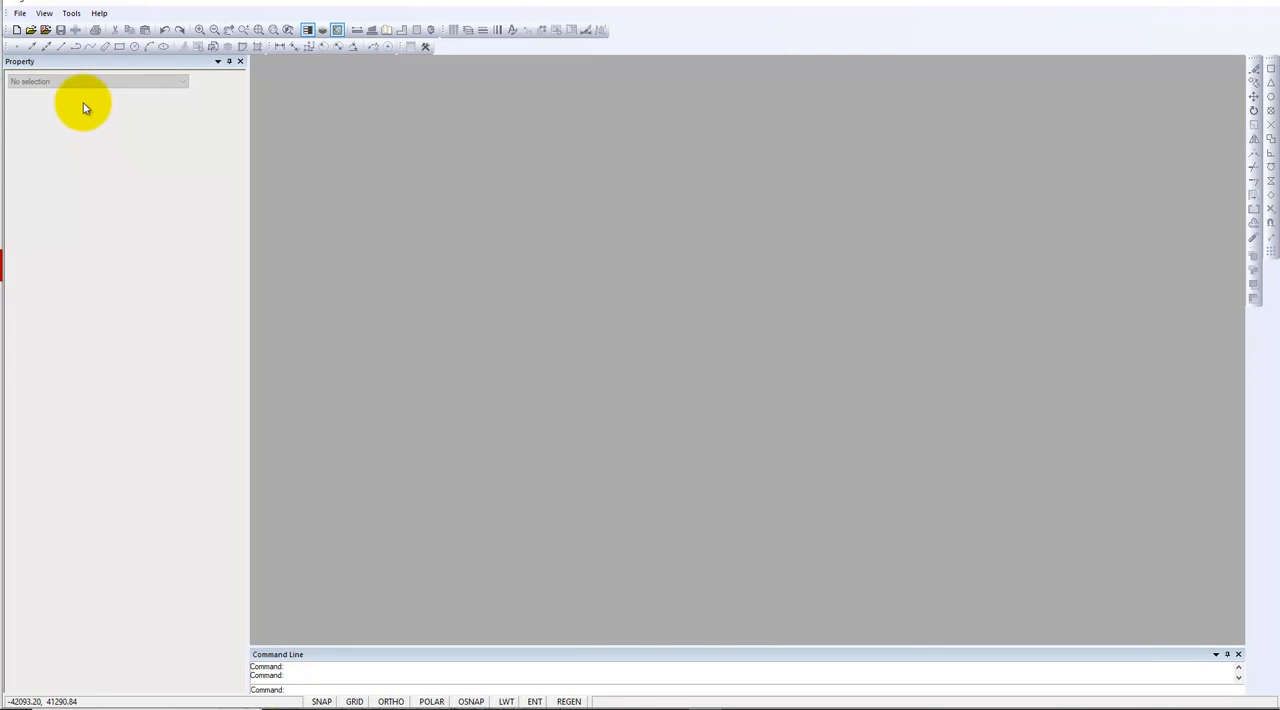
left_click(31, 31)
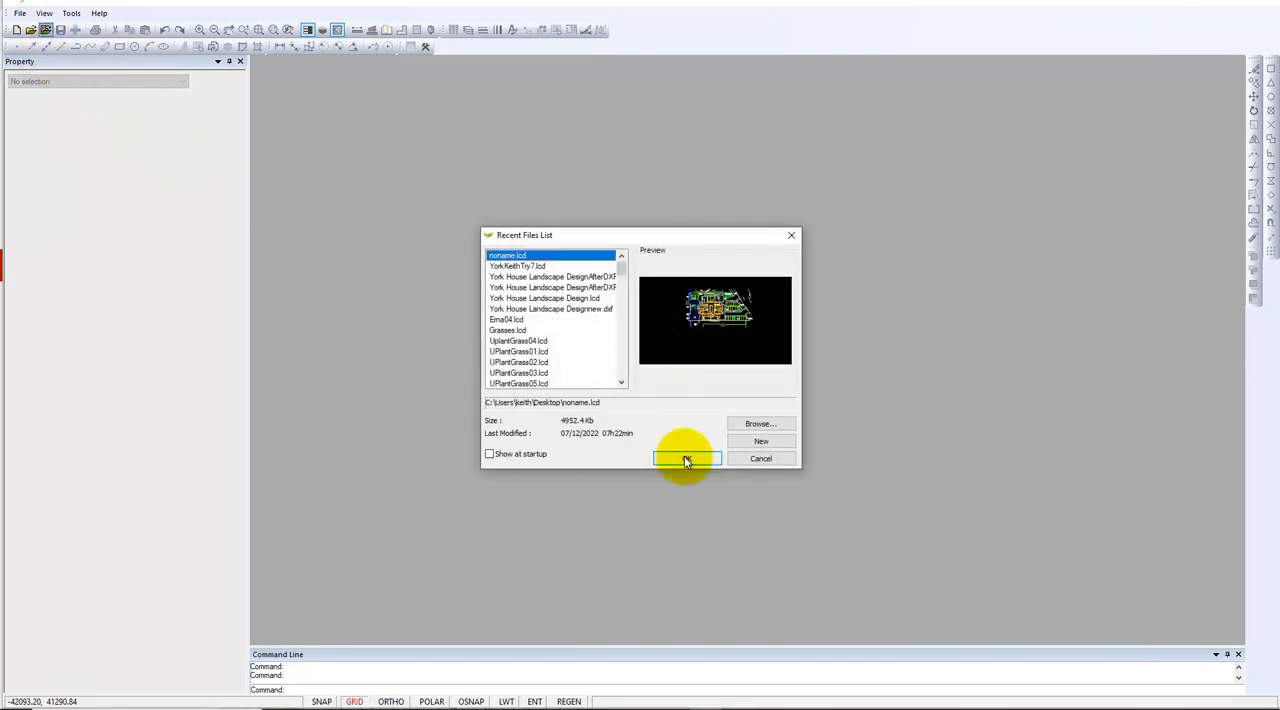
left_click(686, 459)
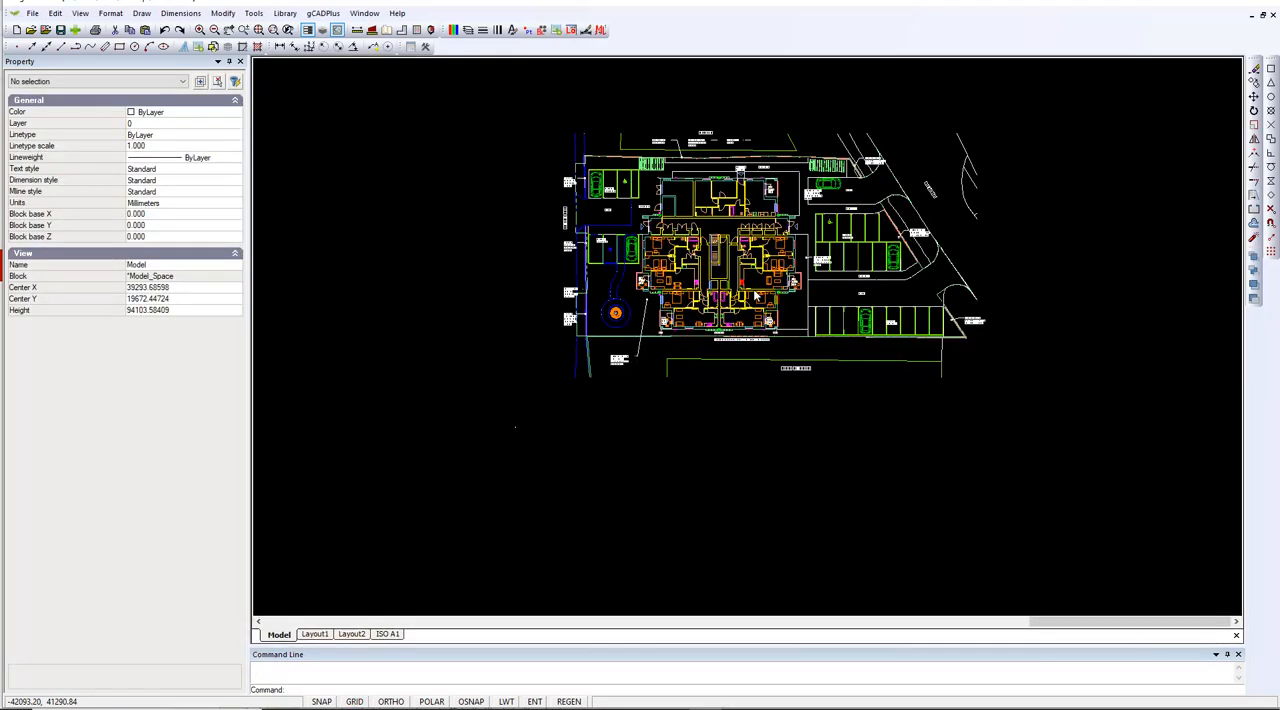
Run the AutoCAD file check on the reopened noname.lcd drawing and dismiss its result message
scroll(755, 294, "up", 2)
middle_click_drag(740, 285, 650, 370)
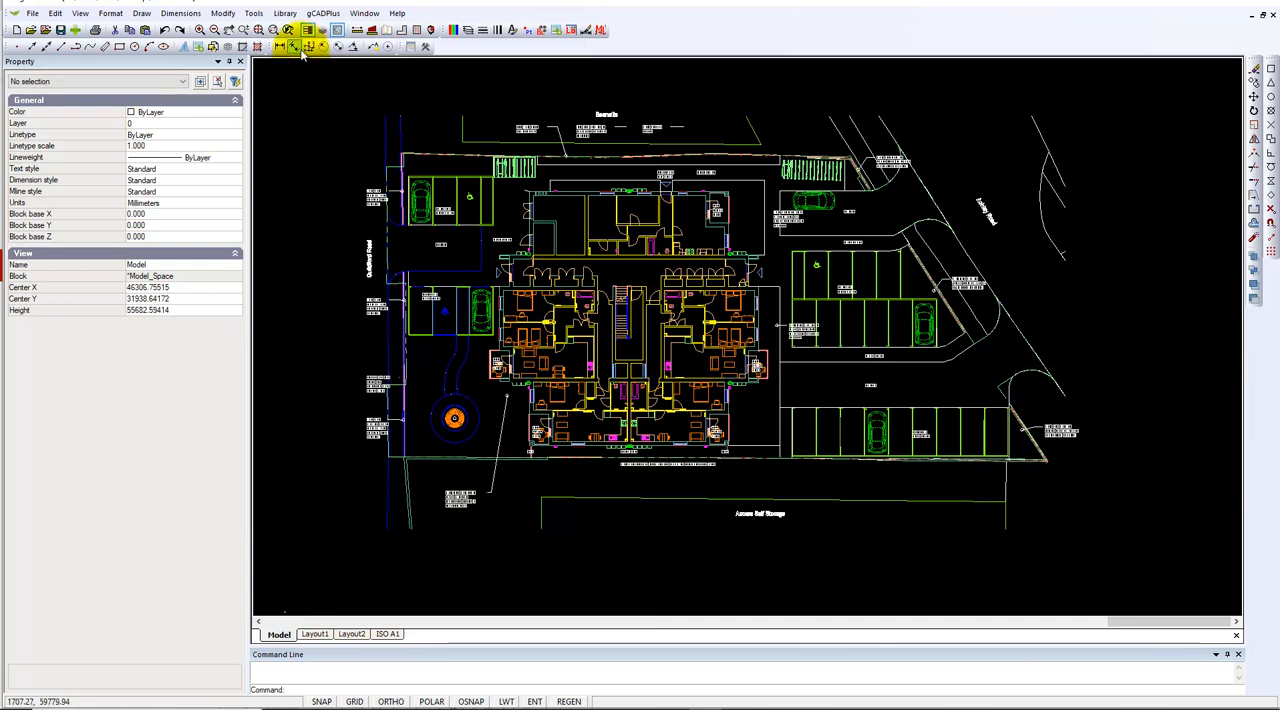
left_click(256, 15)
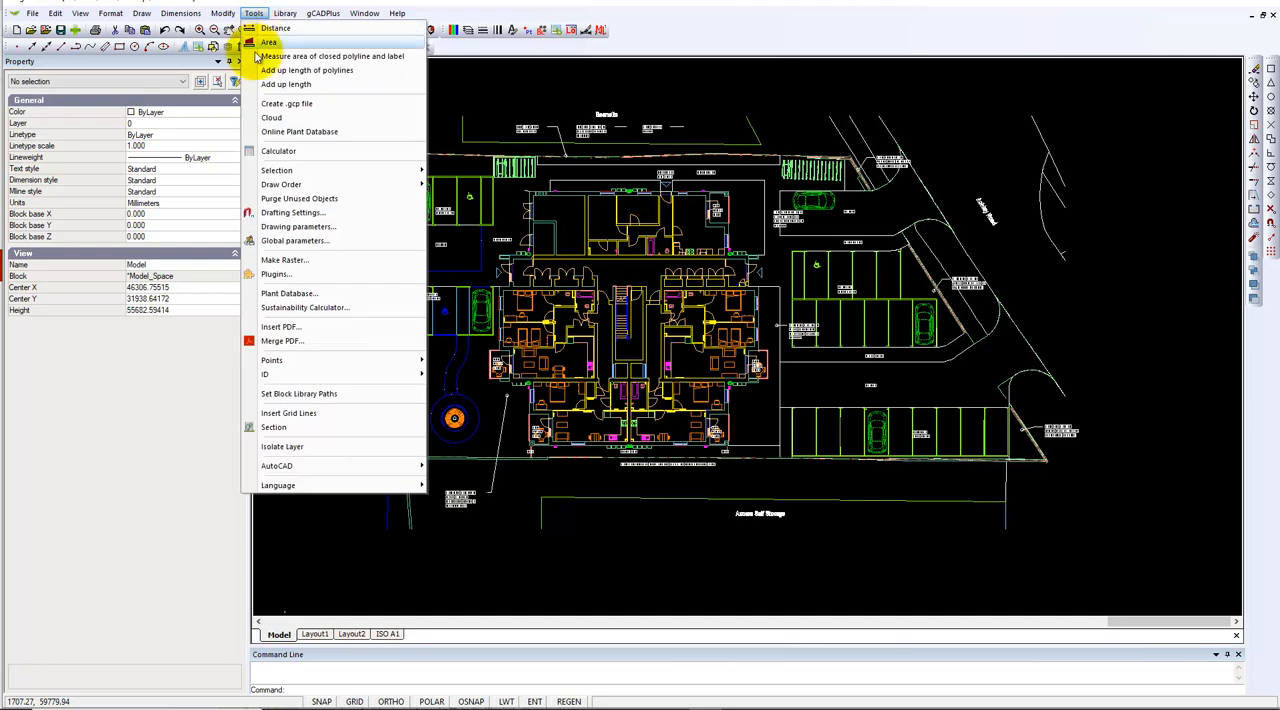
mouse_move(399, 470)
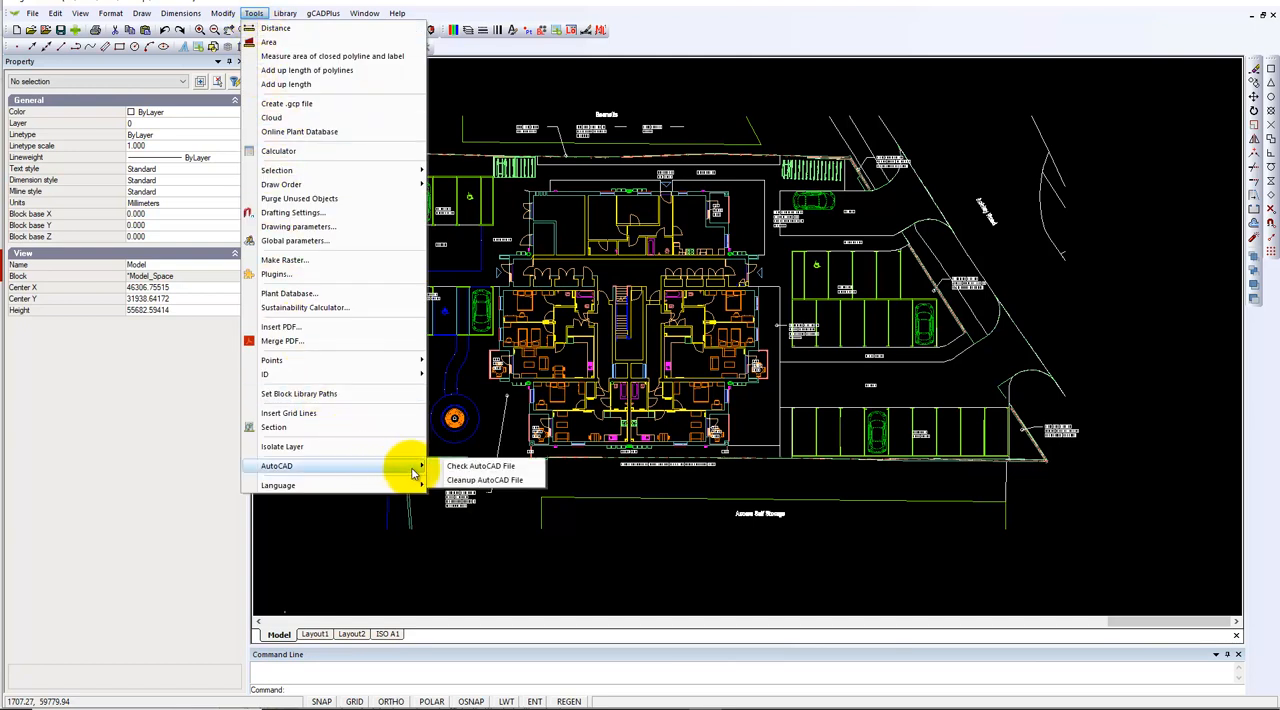
left_click(490, 470)
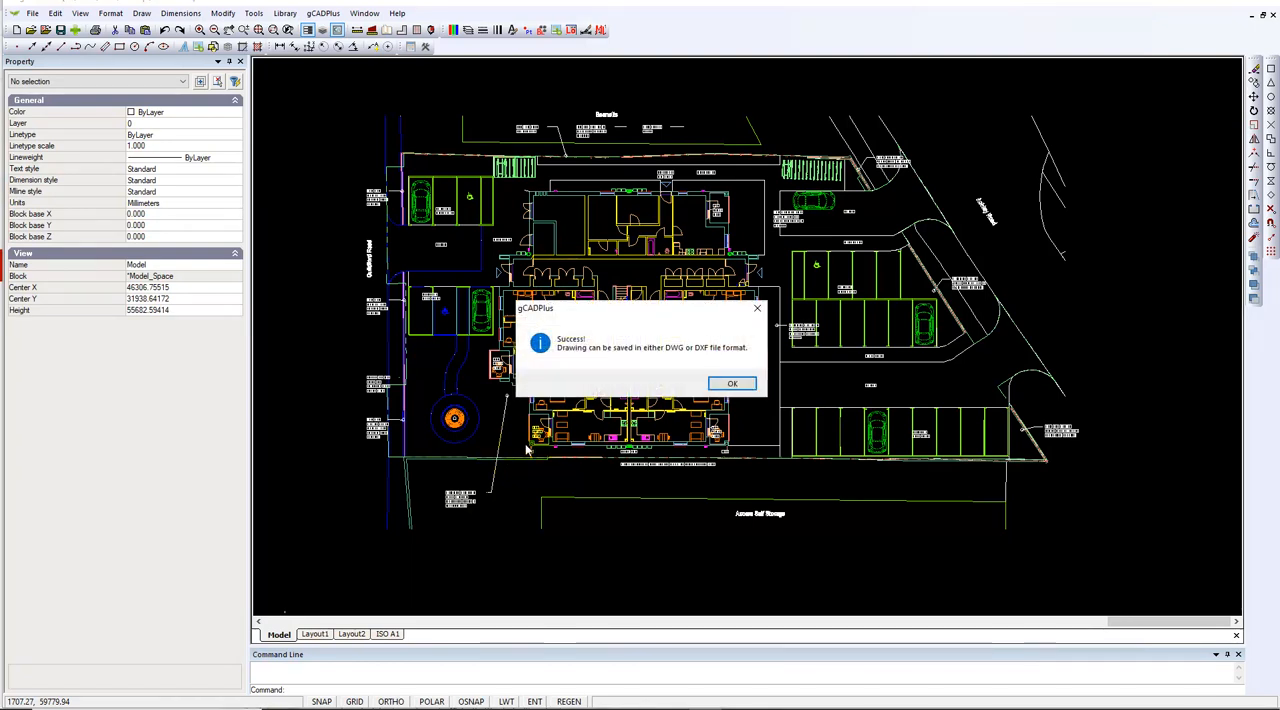
left_click(757, 308)
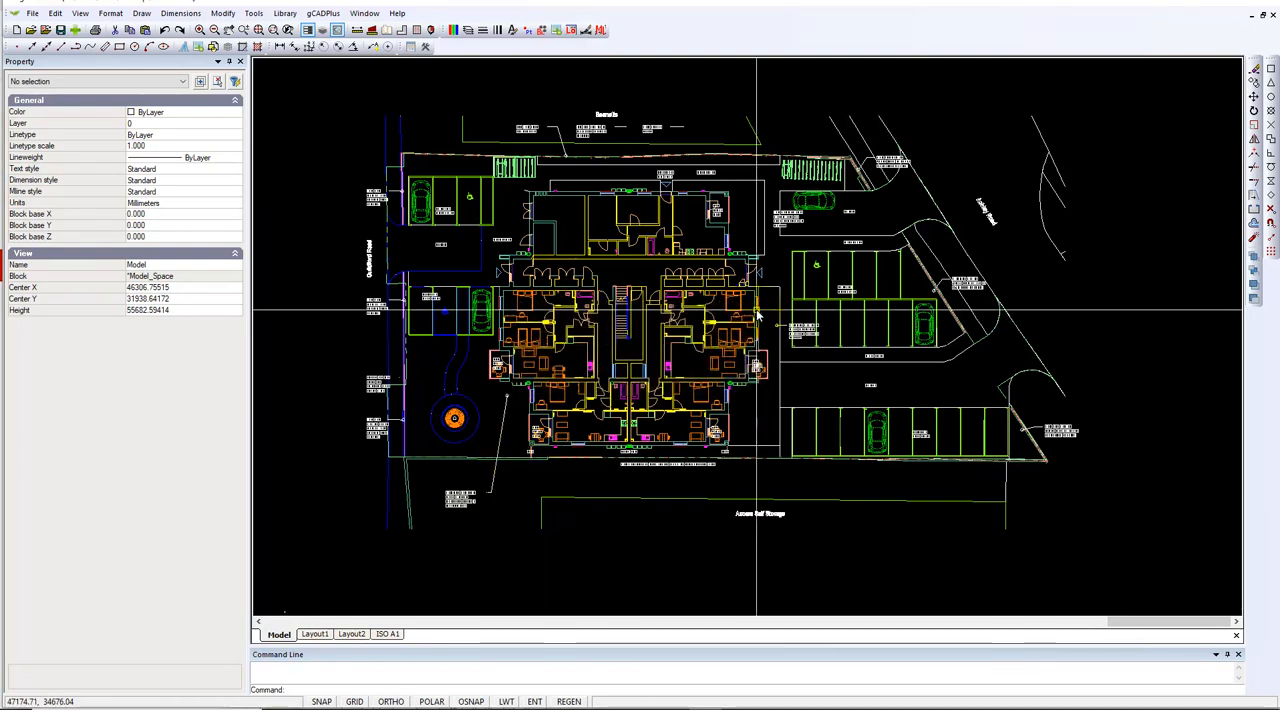